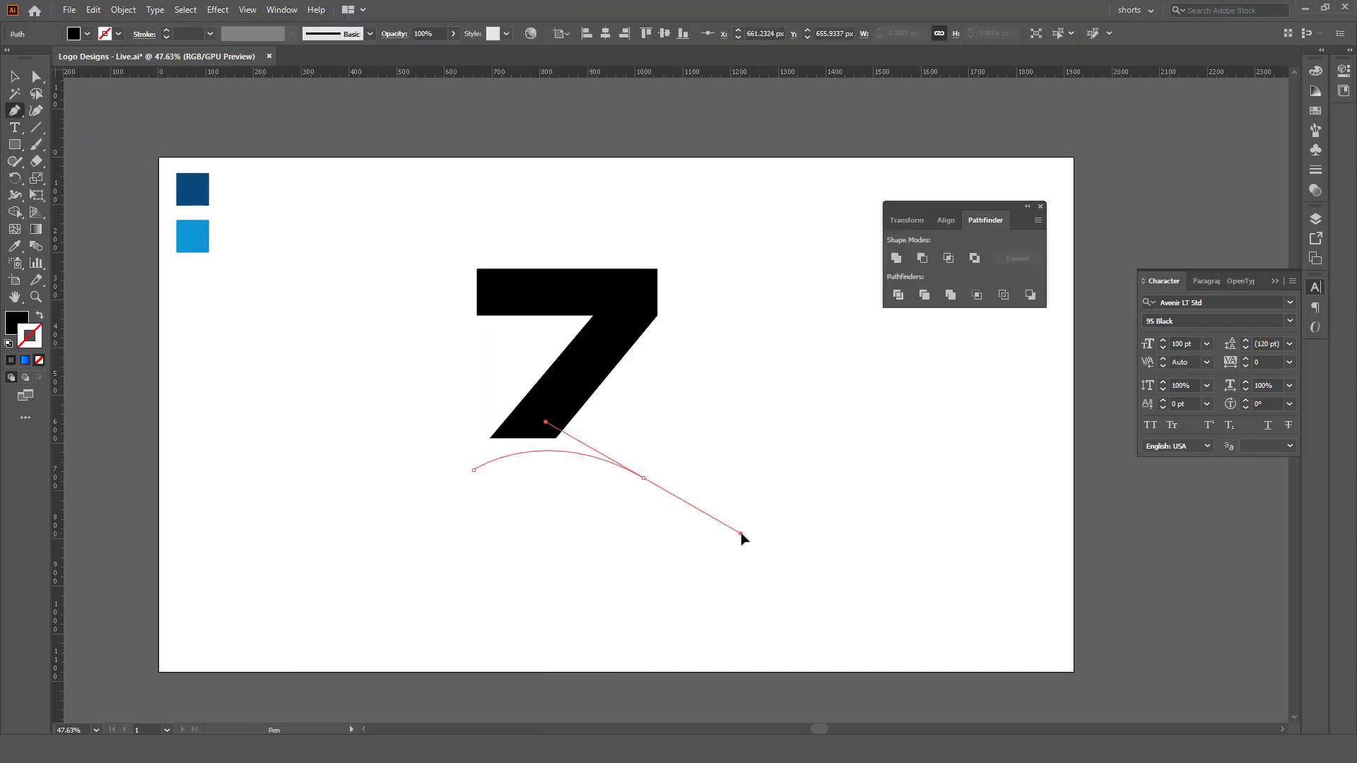
# Adjust the preview swoosh's right tip and left end, showing it as an unfilled outline
pyautogui.moveTo(836, 495); pyautogui.dragTo(853, 469)
pyautogui.hotkey('shift', 'x')
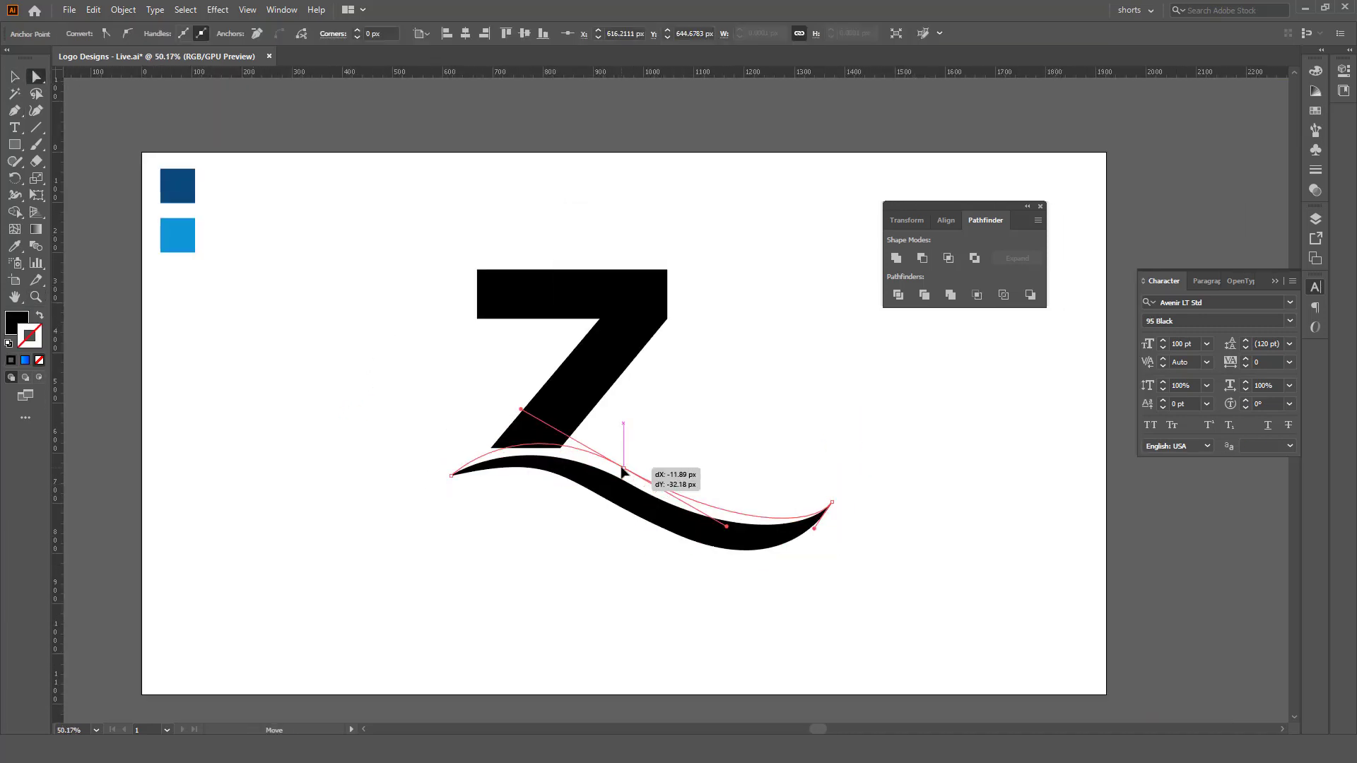
pyautogui.moveTo(623, 472); pyautogui.dragTo(448, 476)
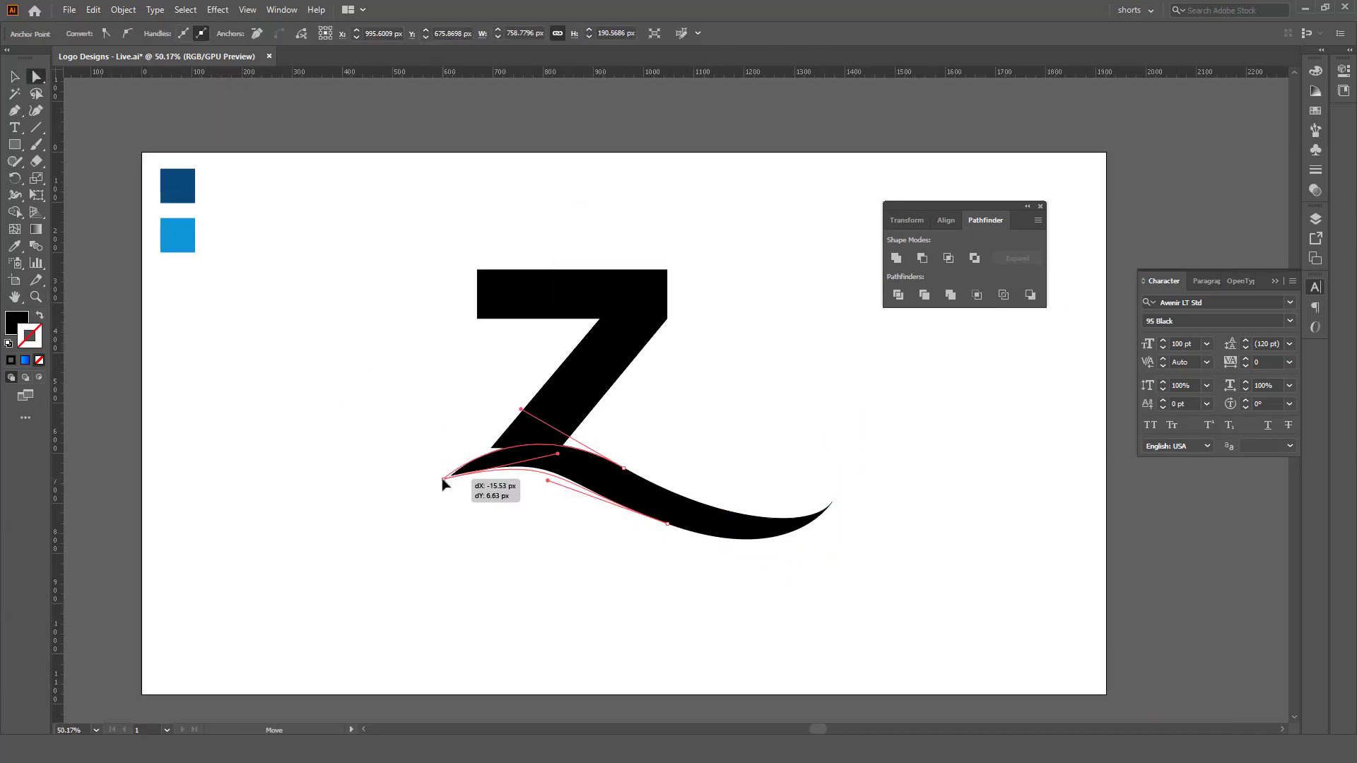
pyautogui.scroll(3, 555, 434)
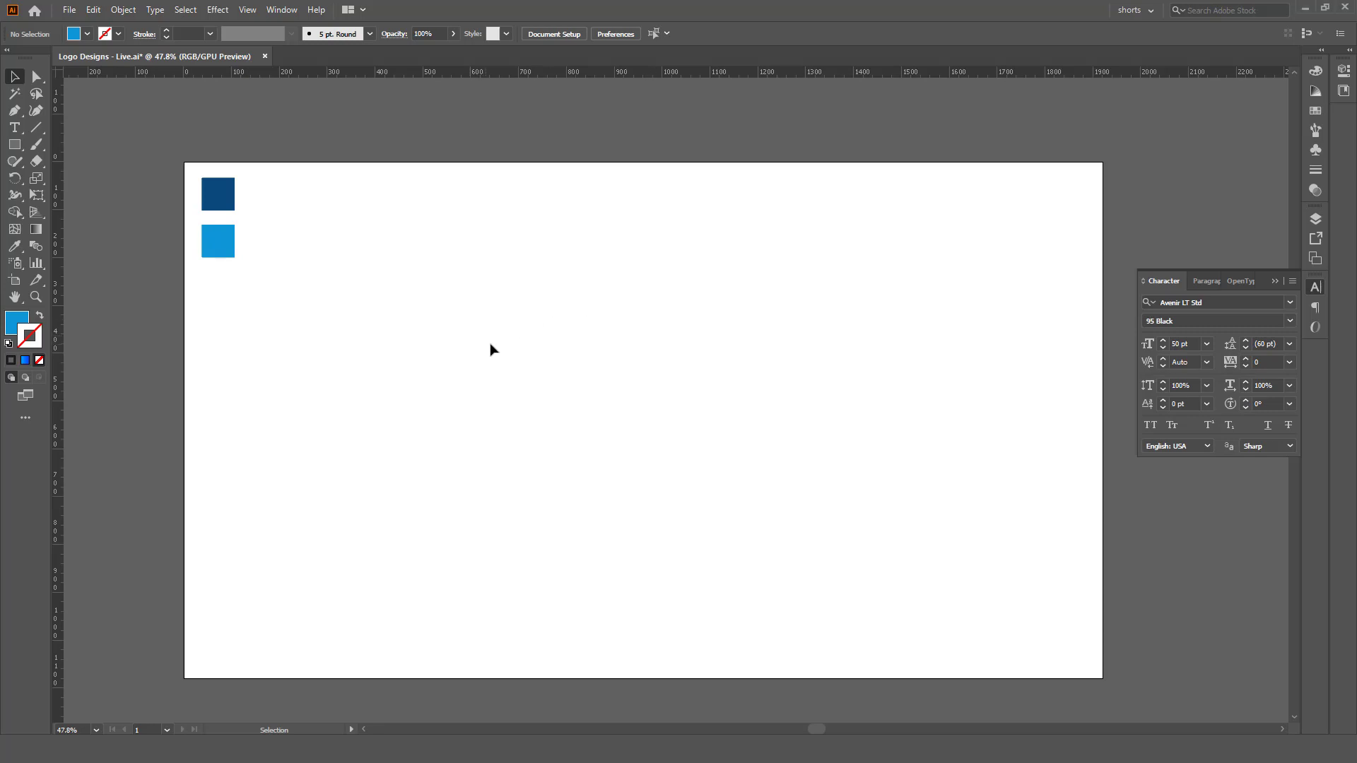
# Reset default fill and stroke and set the Type tool font size to 100 pt
pyautogui.moveTo(518, 367); pyautogui.dragTo(539, 404)
pyautogui.press('d')
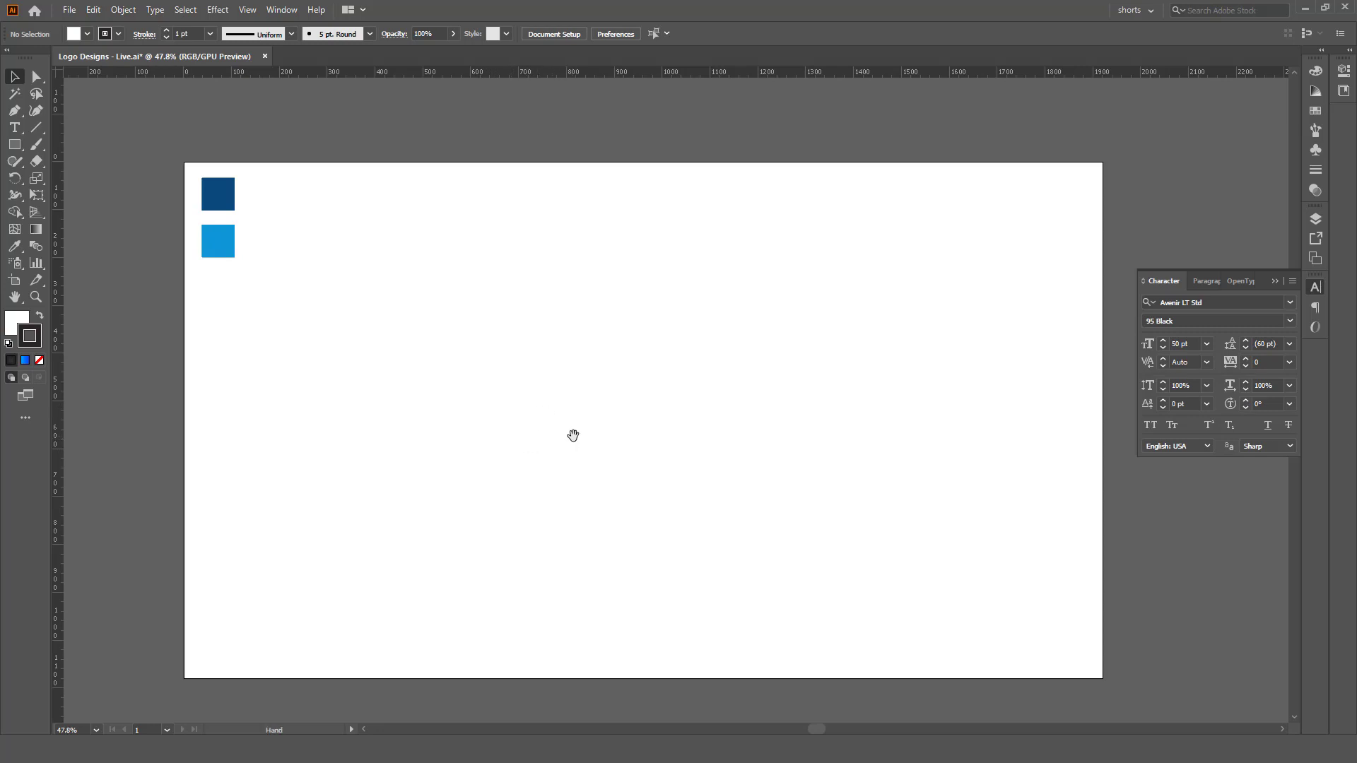
pyautogui.moveTo(573, 434); pyautogui.dragTo(557, 429)
pyautogui.click(19, 130)
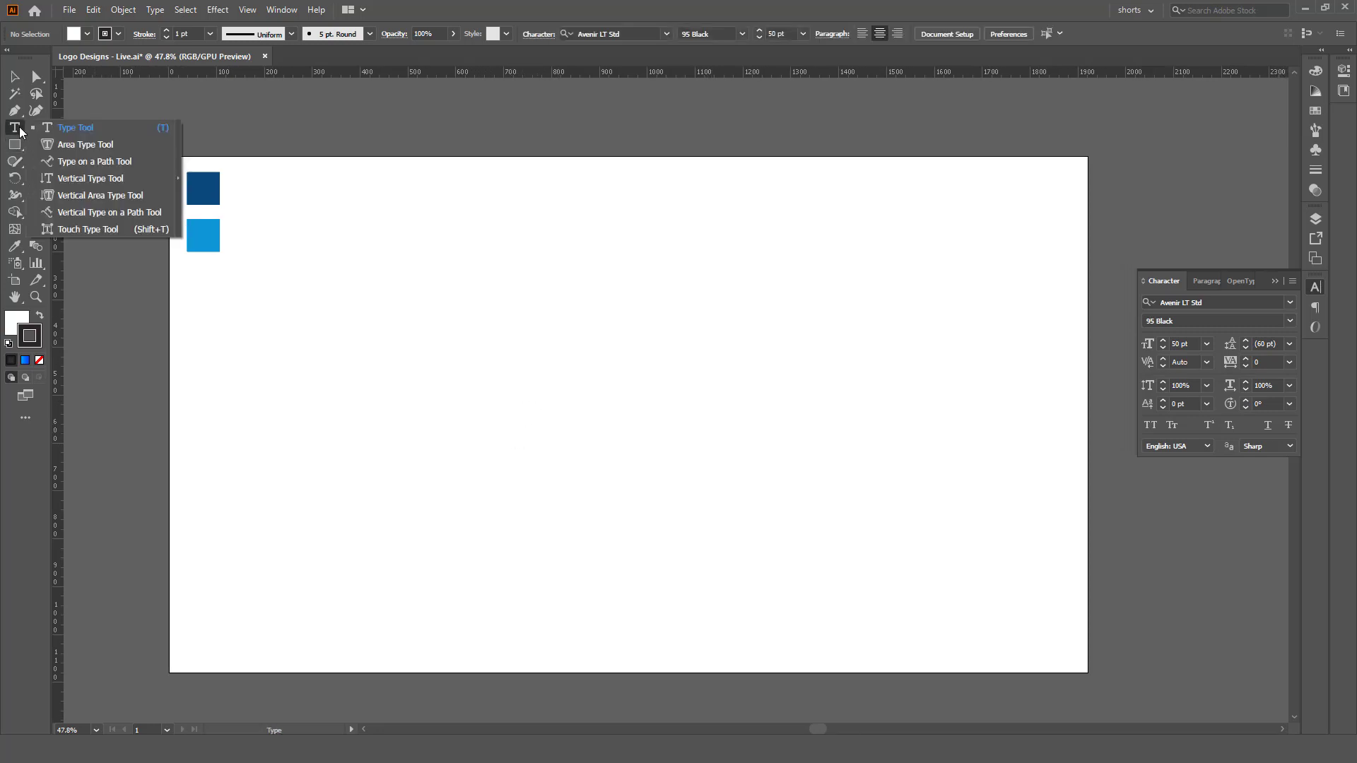
pyautogui.click(78, 128)
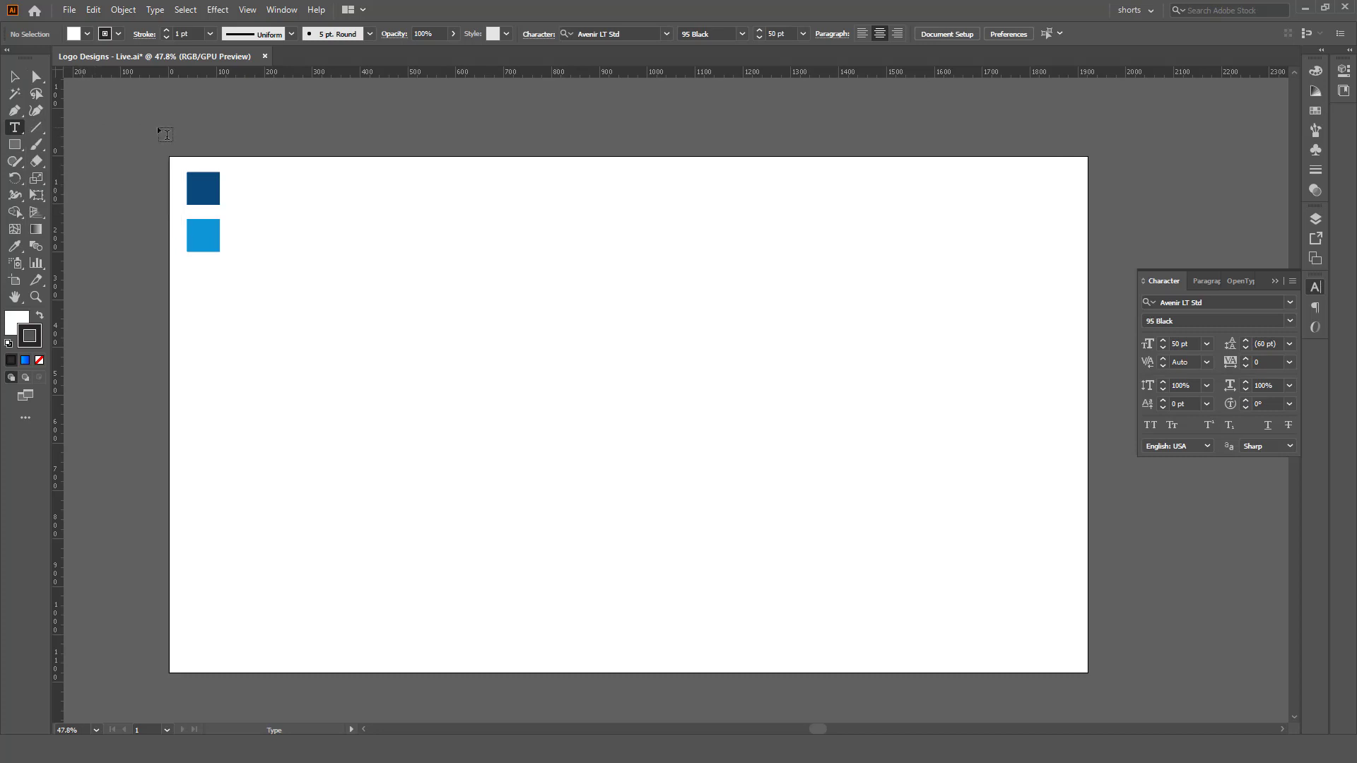
pyautogui.click(787, 34)
pyautogui.write('100')
pyautogui.press('Return')
# Type a letter Z at the artboard centre and select it as an object
pyautogui.click(579, 332)
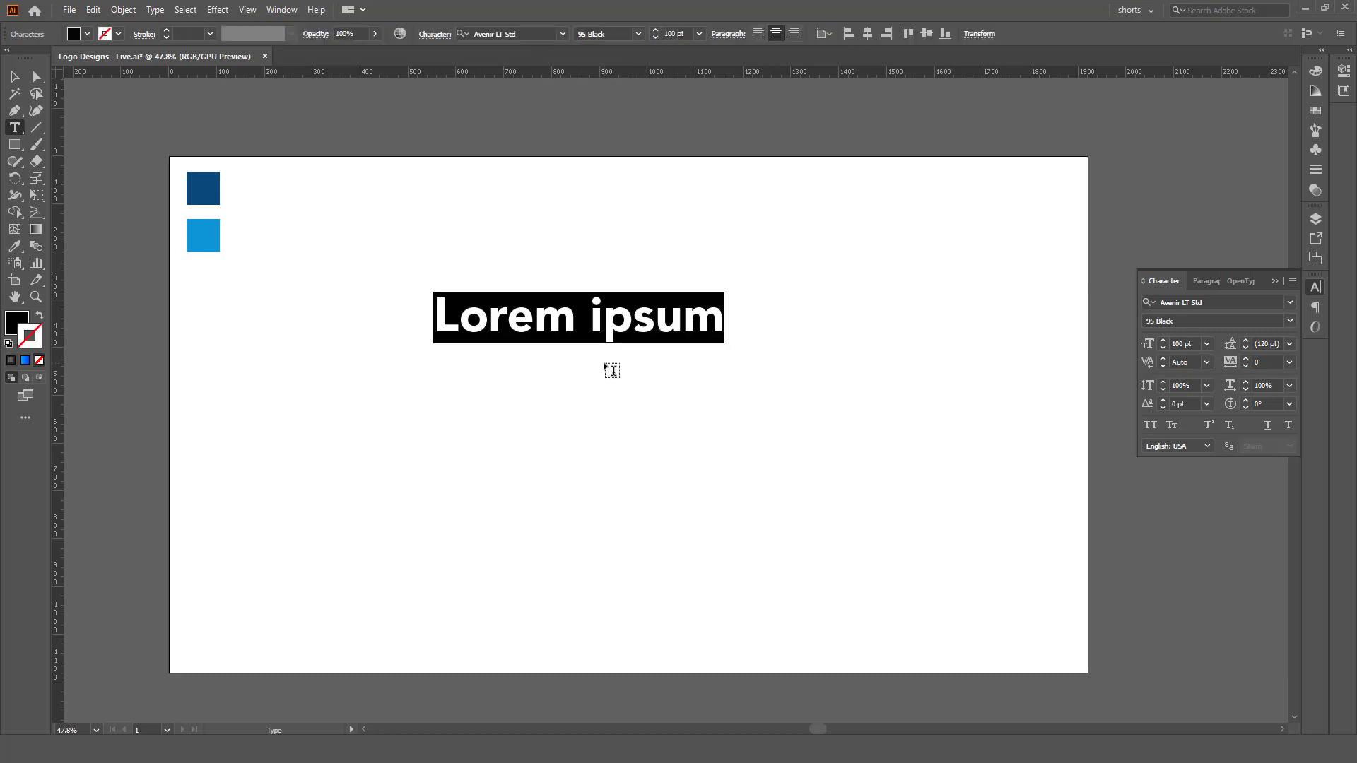
pyautogui.write('Z')
pyautogui.press('Escape')
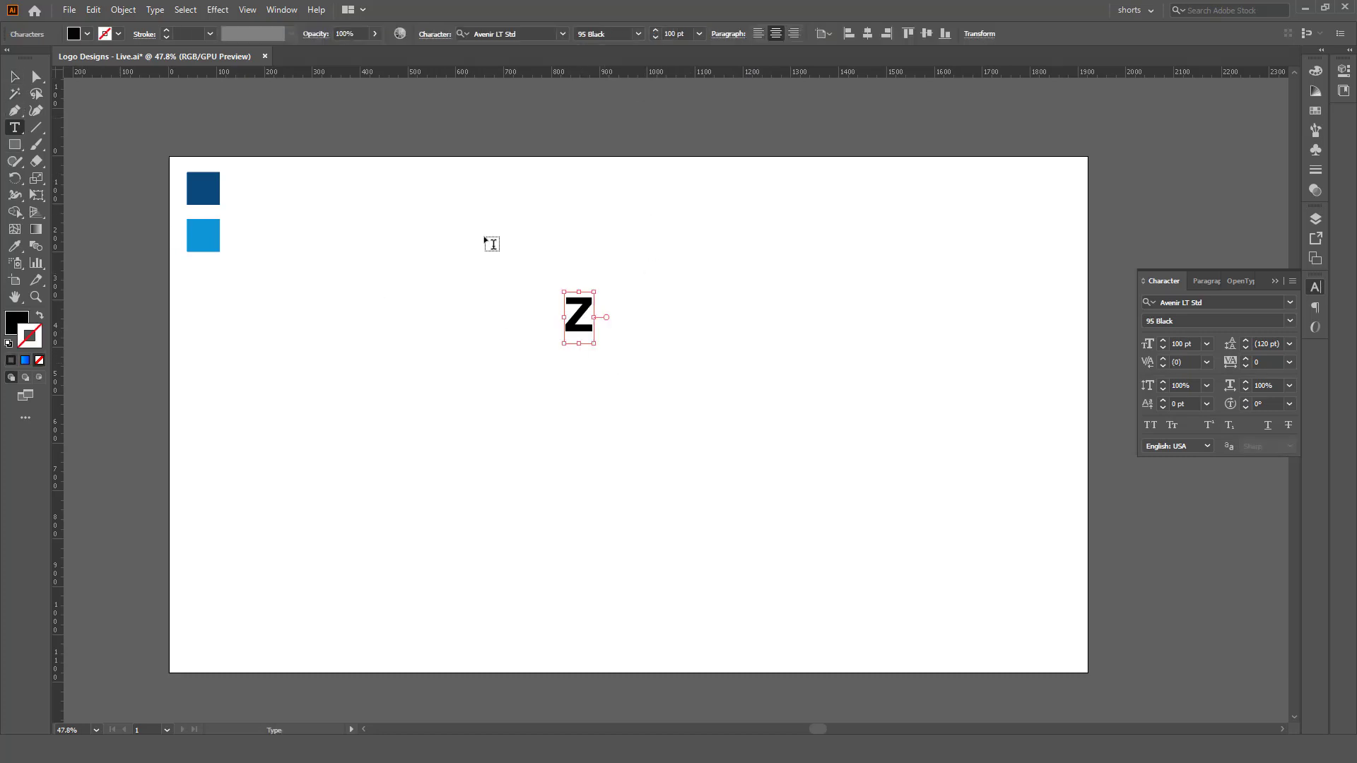
pyautogui.press('t')
pyautogui.press('v')
pyautogui.click(581, 317)
pyautogui.press('Return')
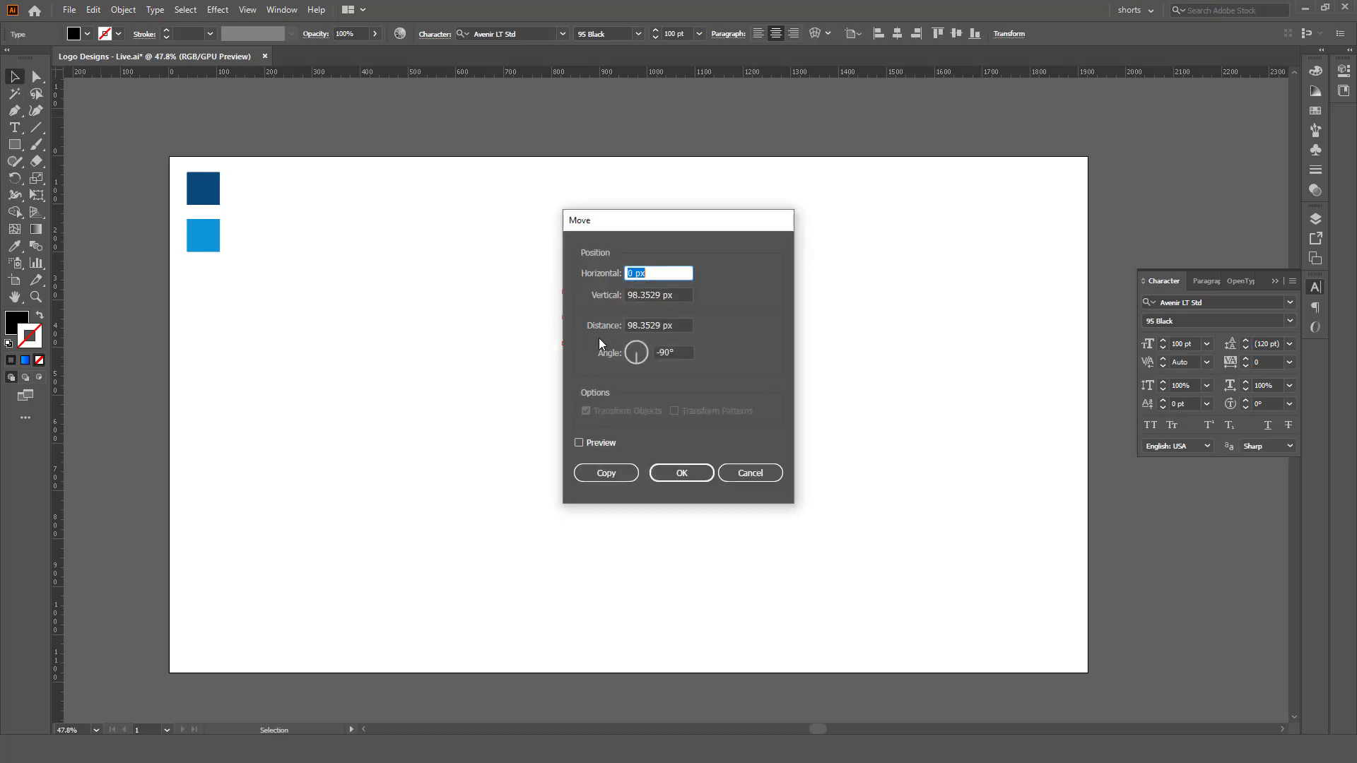
pyautogui.click(770, 480)
# Convert the Z to outlines and scale it to its final size
pyautogui.rightClick(582, 304)
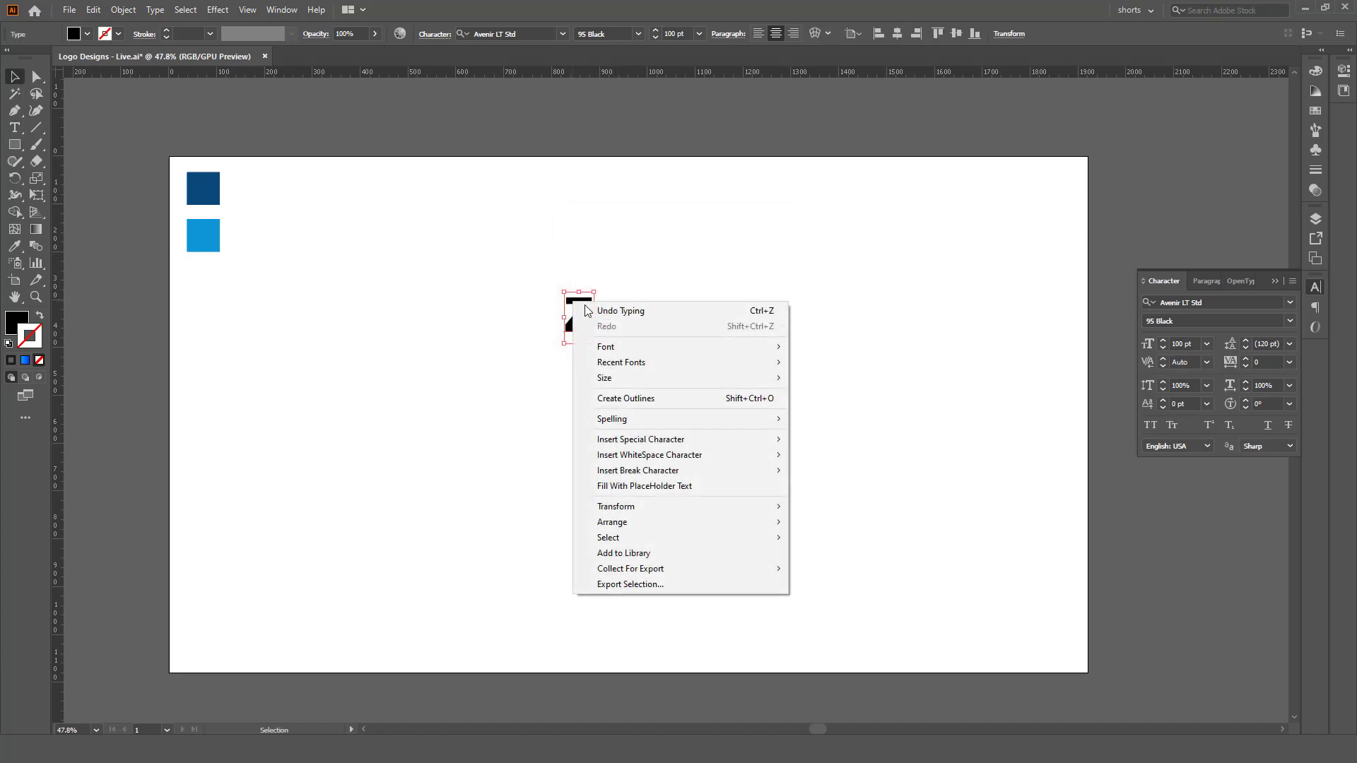
pyautogui.click(651, 398)
pyautogui.moveTo(594, 332)
pyautogui.mouseDown()
pyautogui.moveTo(721, 479)
pyautogui.moveTo(612, 398)
pyautogui.mouseUp()
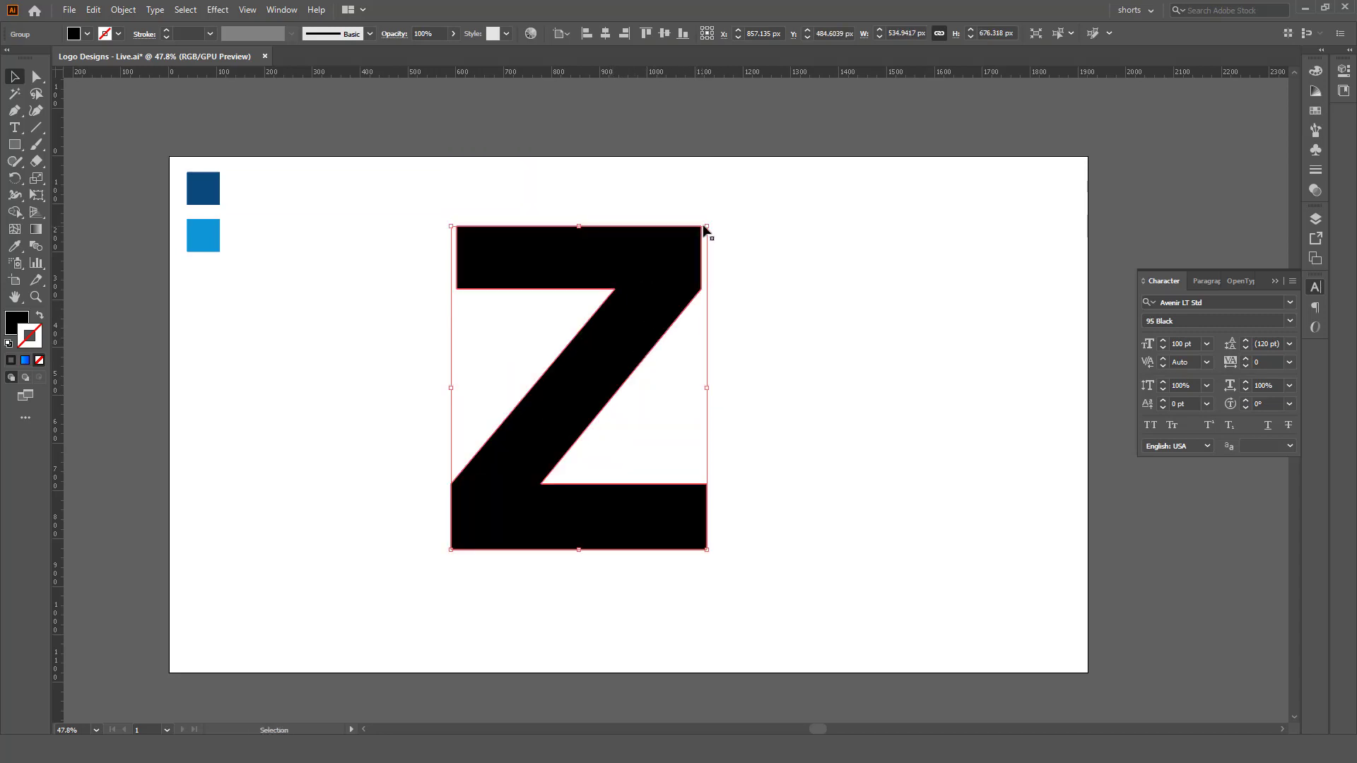
pyautogui.moveTo(702, 227); pyautogui.dragTo(674, 263)
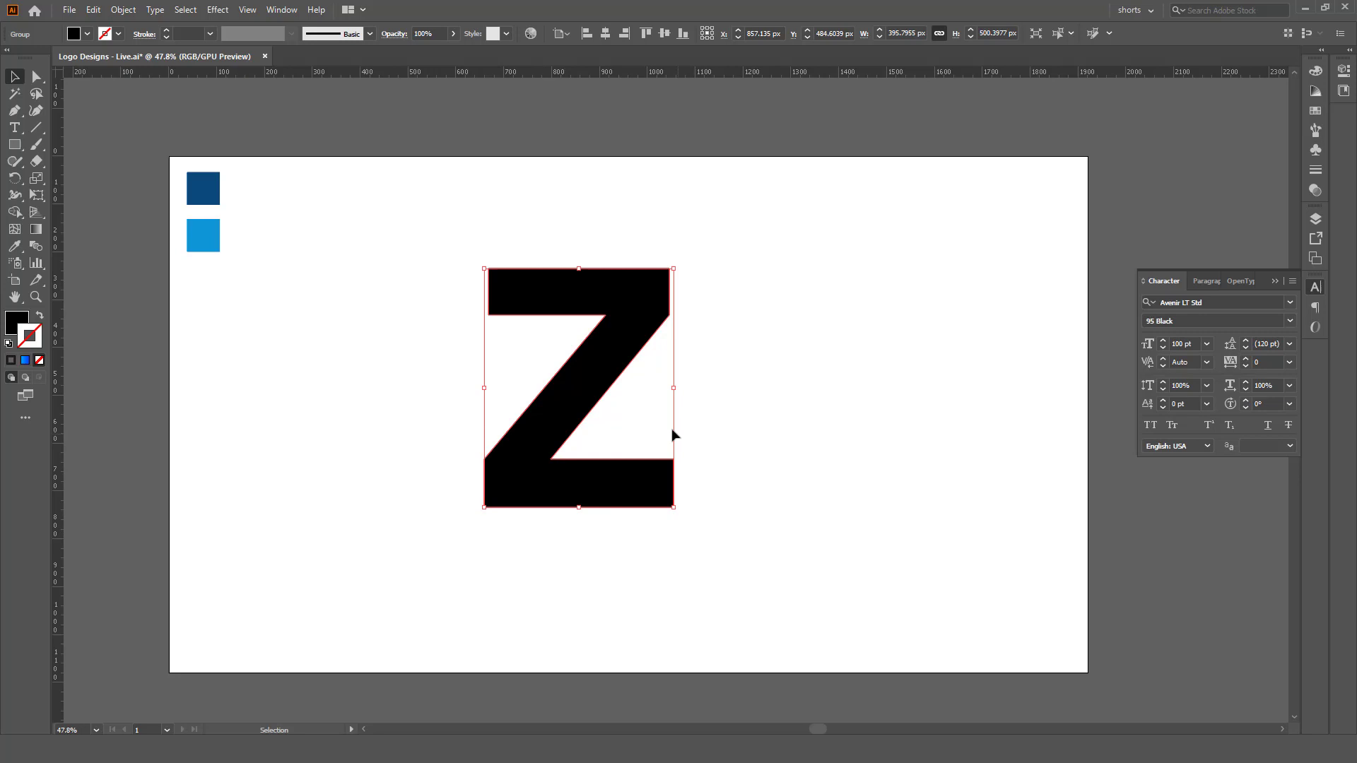
# Draw a rectangle covering the Z's bottom bar
pyautogui.click(15, 145)
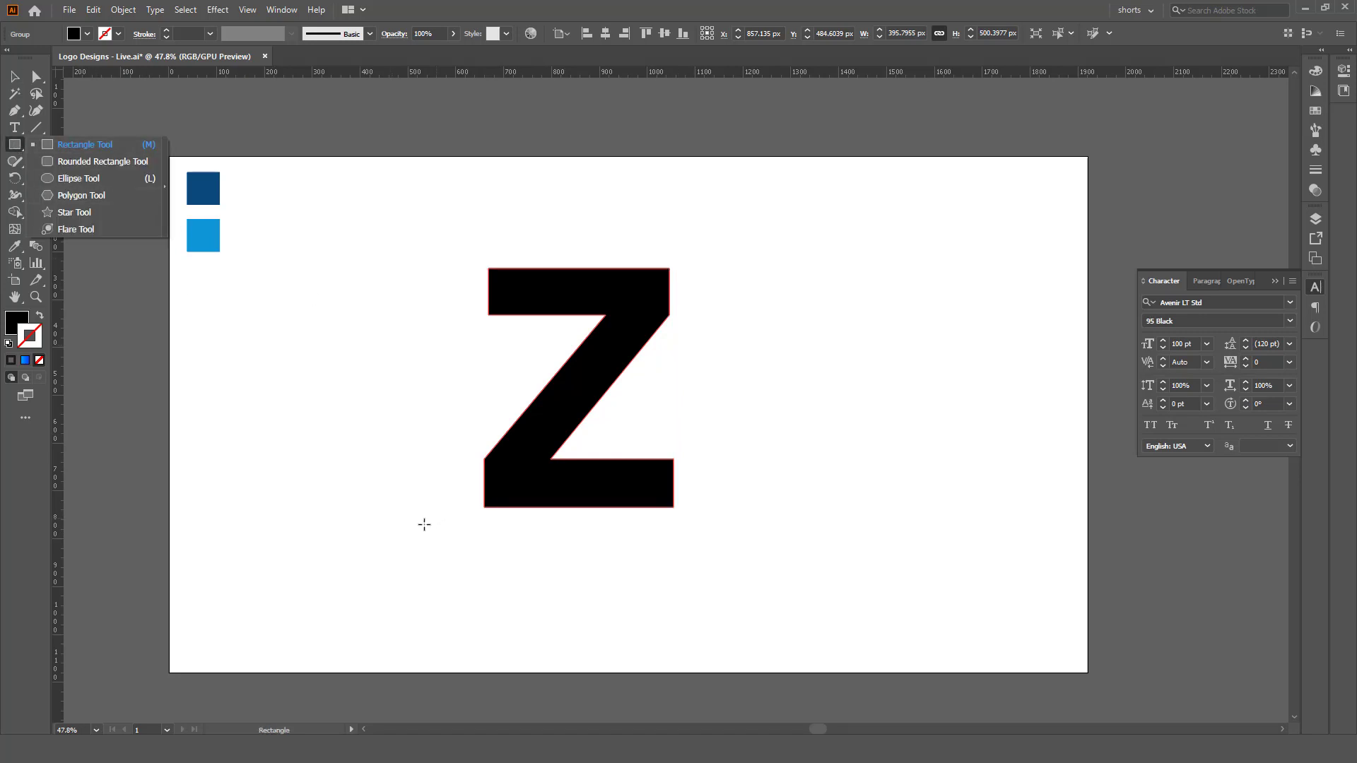
pyautogui.click(433, 446)
pyautogui.press('Return')
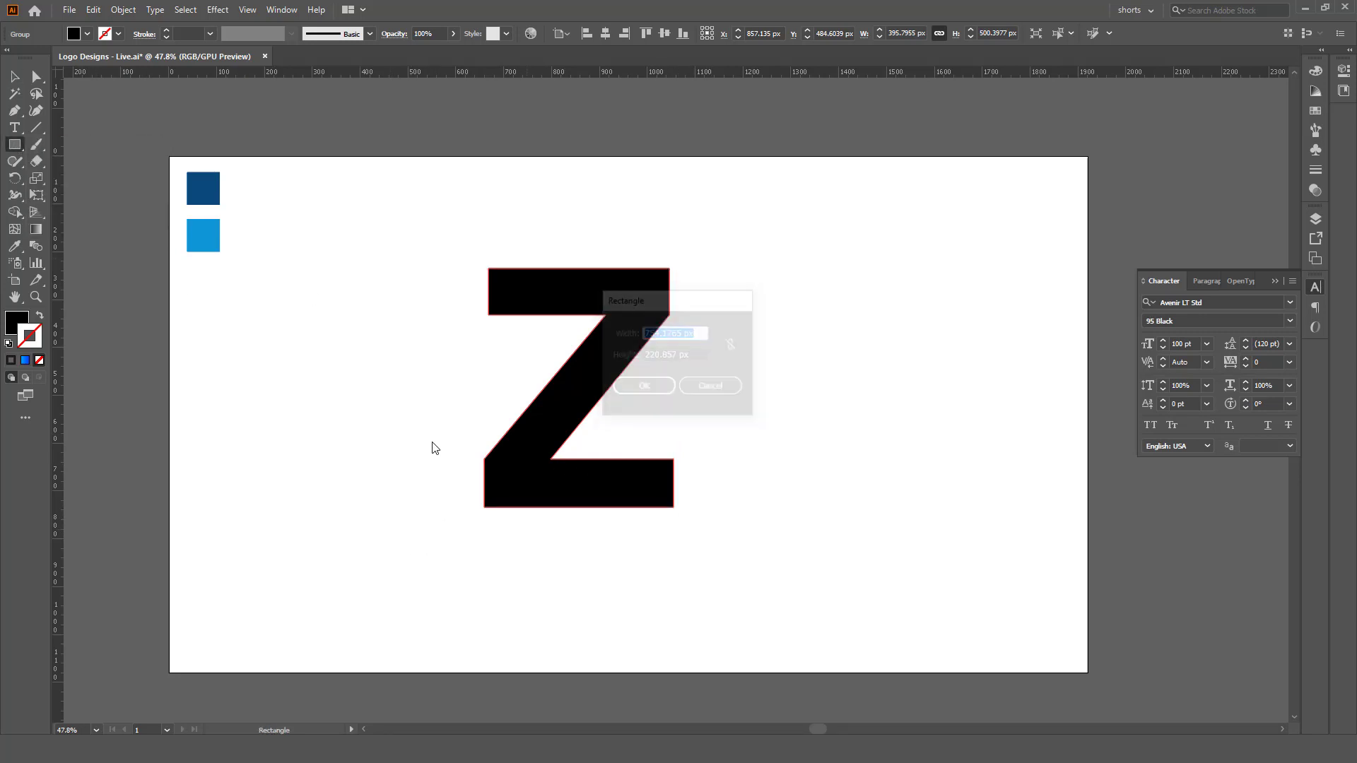
pyautogui.moveTo(691, 504)
pyautogui.mouseDown()
pyautogui.moveTo(714, 543)
pyautogui.moveTo(670, 503)
pyautogui.mouseUp()
pyautogui.press('v')
pyautogui.click(782, 451)
# Subtract the rectangle from the Z with Pathfinder Minus Front, leaving a 7 shape
pyautogui.hotkey('ctrl', '0')
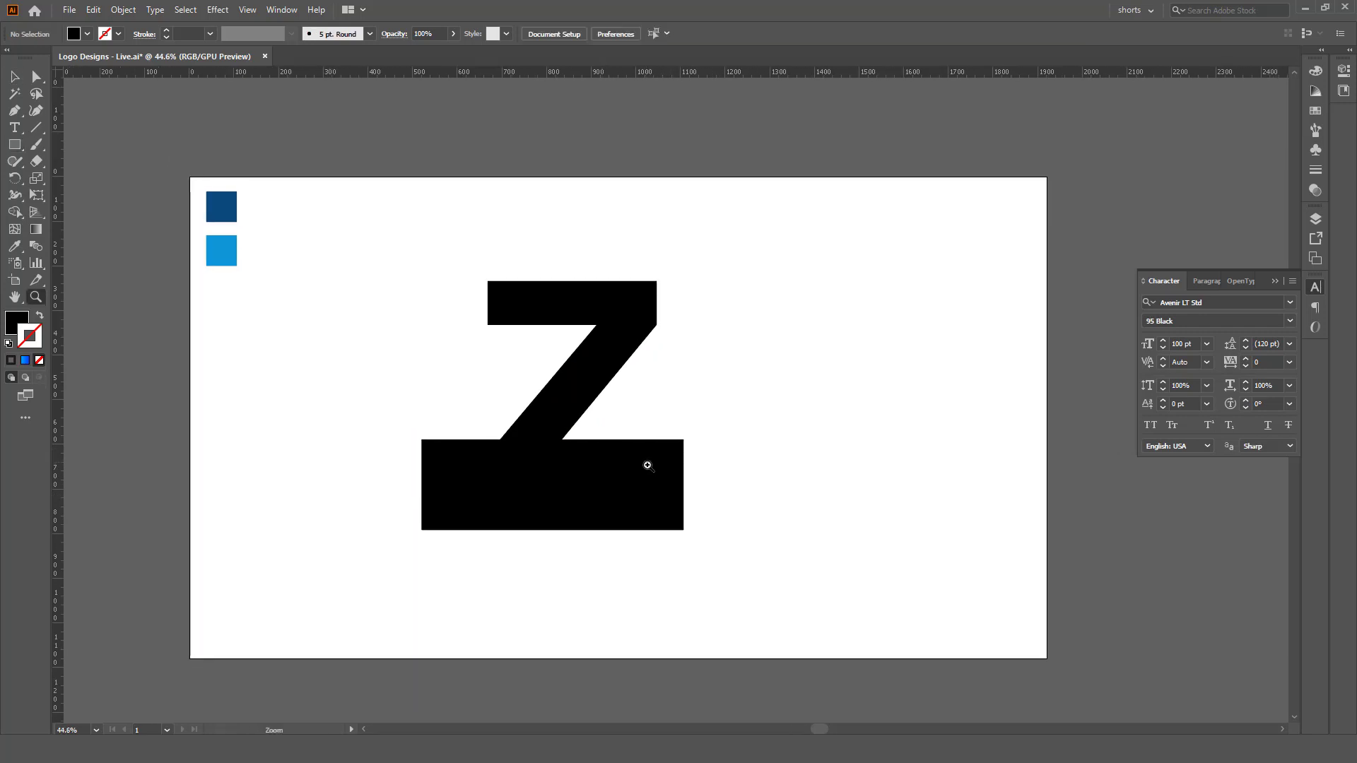
pyautogui.moveTo(715, 222); pyautogui.dragTo(427, 603)
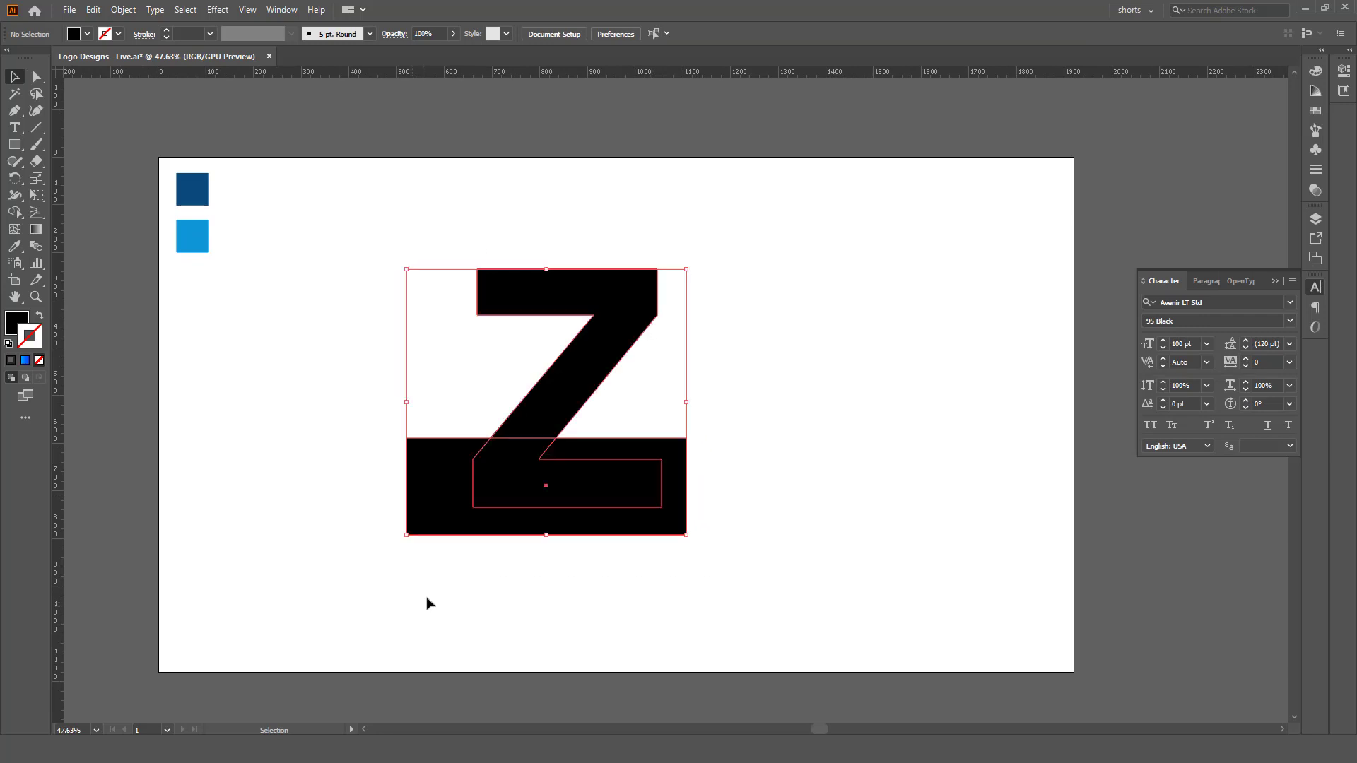
pyautogui.click(282, 10)
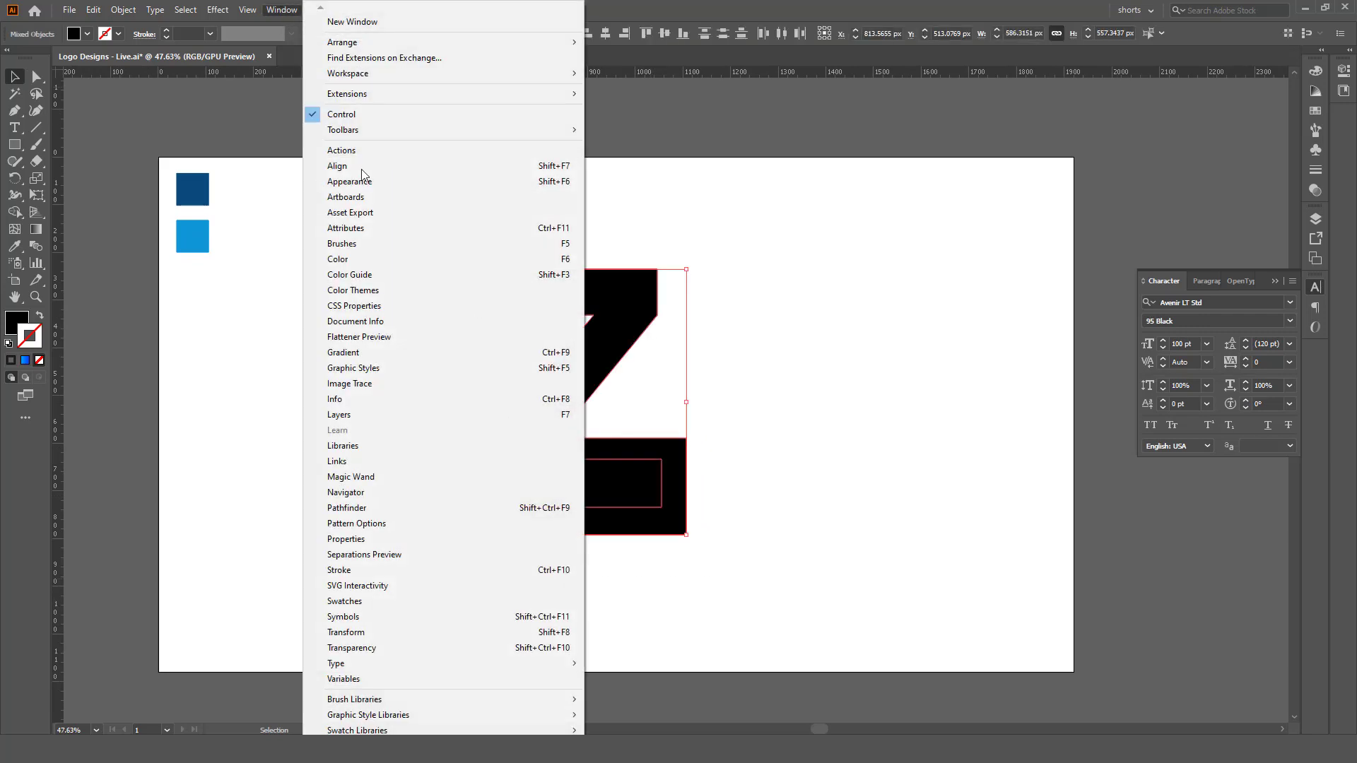
pyautogui.click(382, 506)
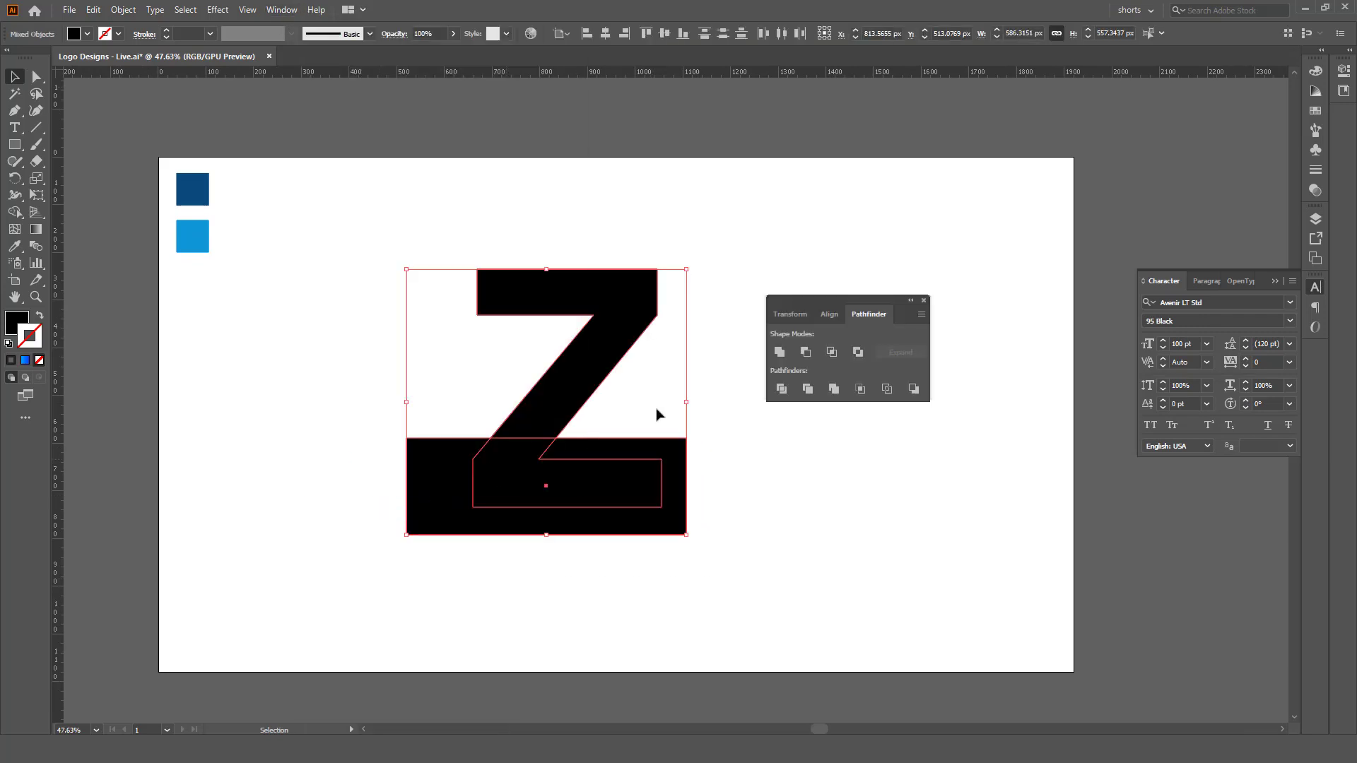
pyautogui.click(811, 354)
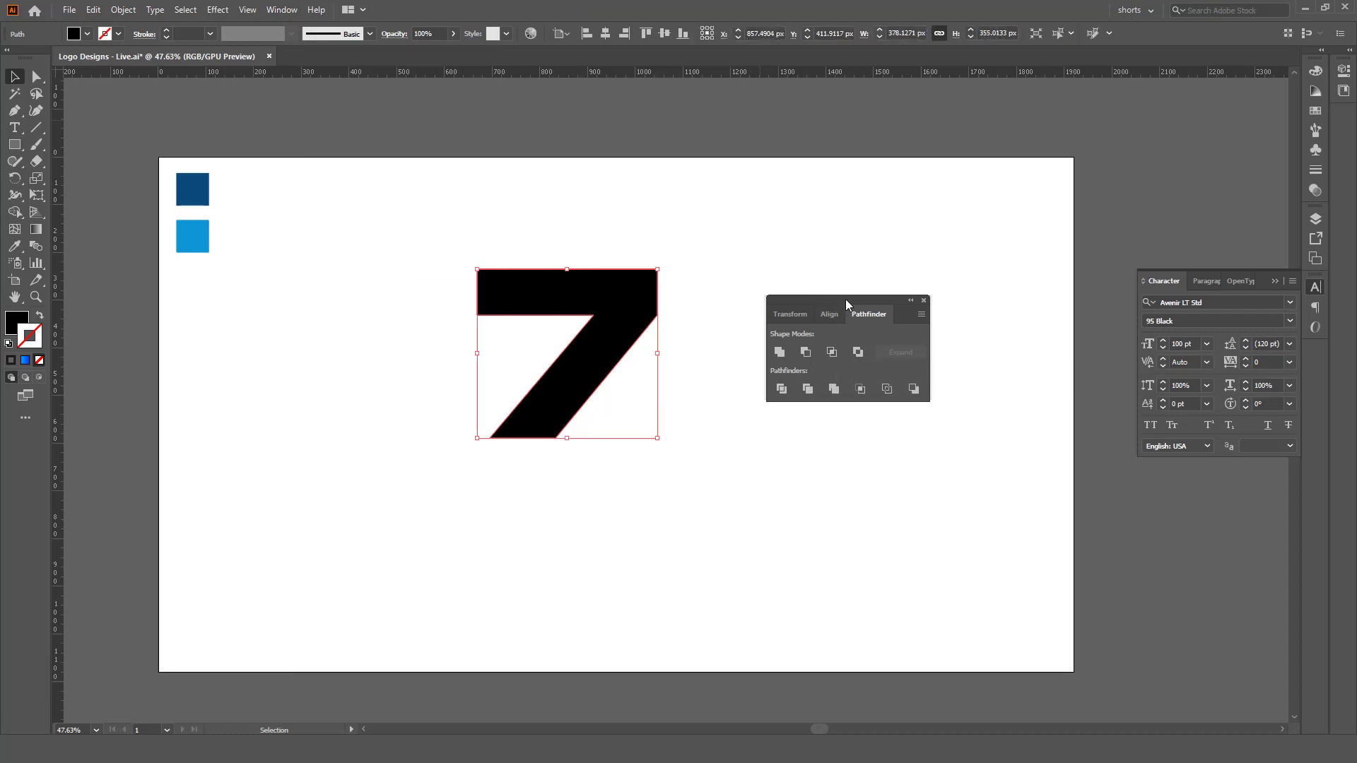
pyautogui.moveTo(846, 302); pyautogui.dragTo(963, 209)
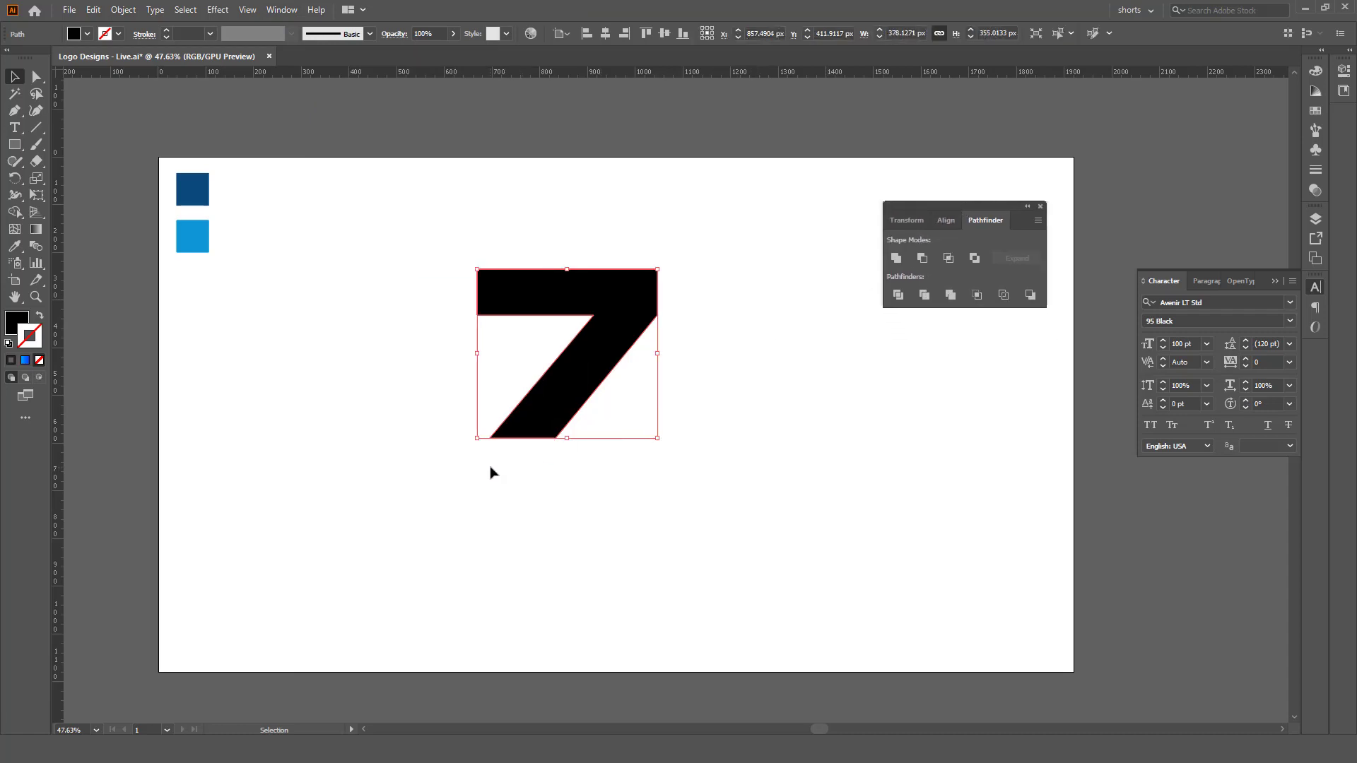
pyautogui.click(555, 470)
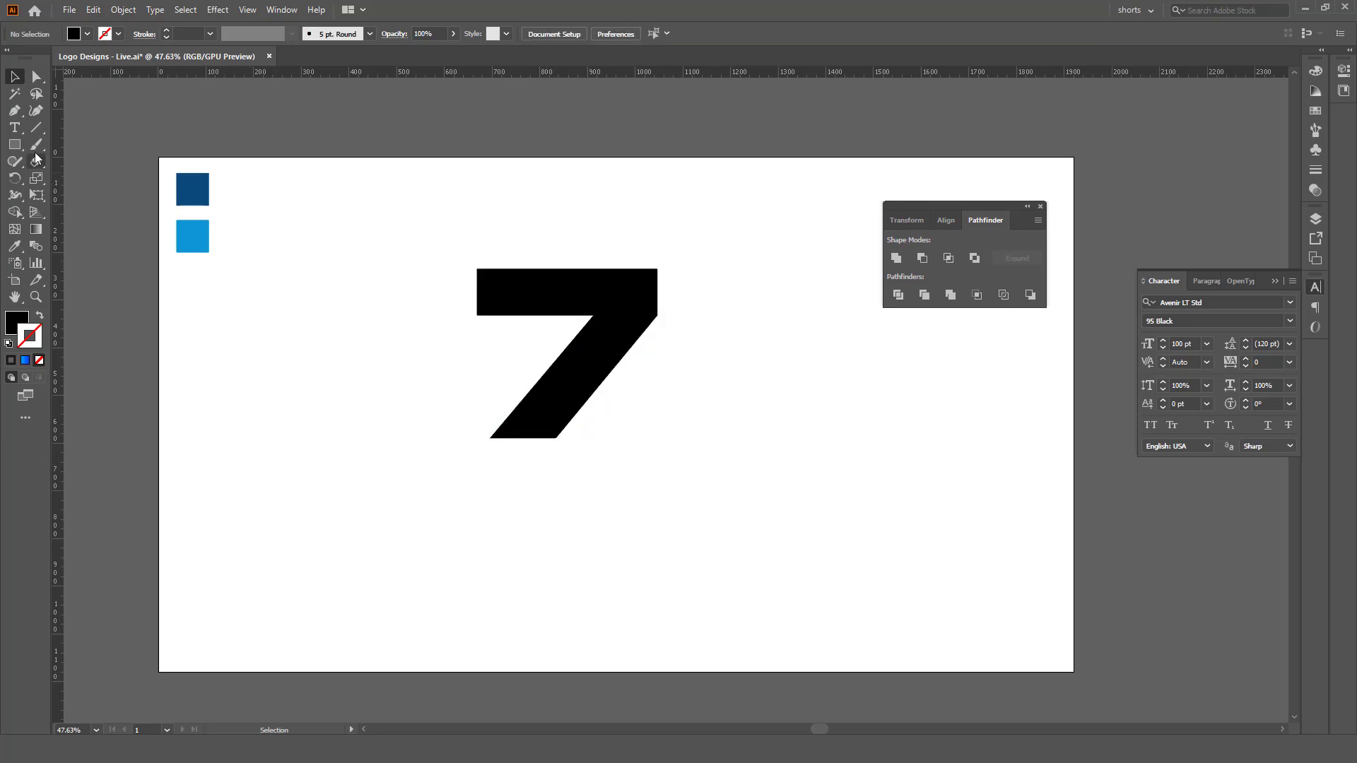
# Pen-draw a curved path from below the 7's left foot to a right tip, shown unfilled
pyautogui.click(15, 110)
pyautogui.click(474, 470)
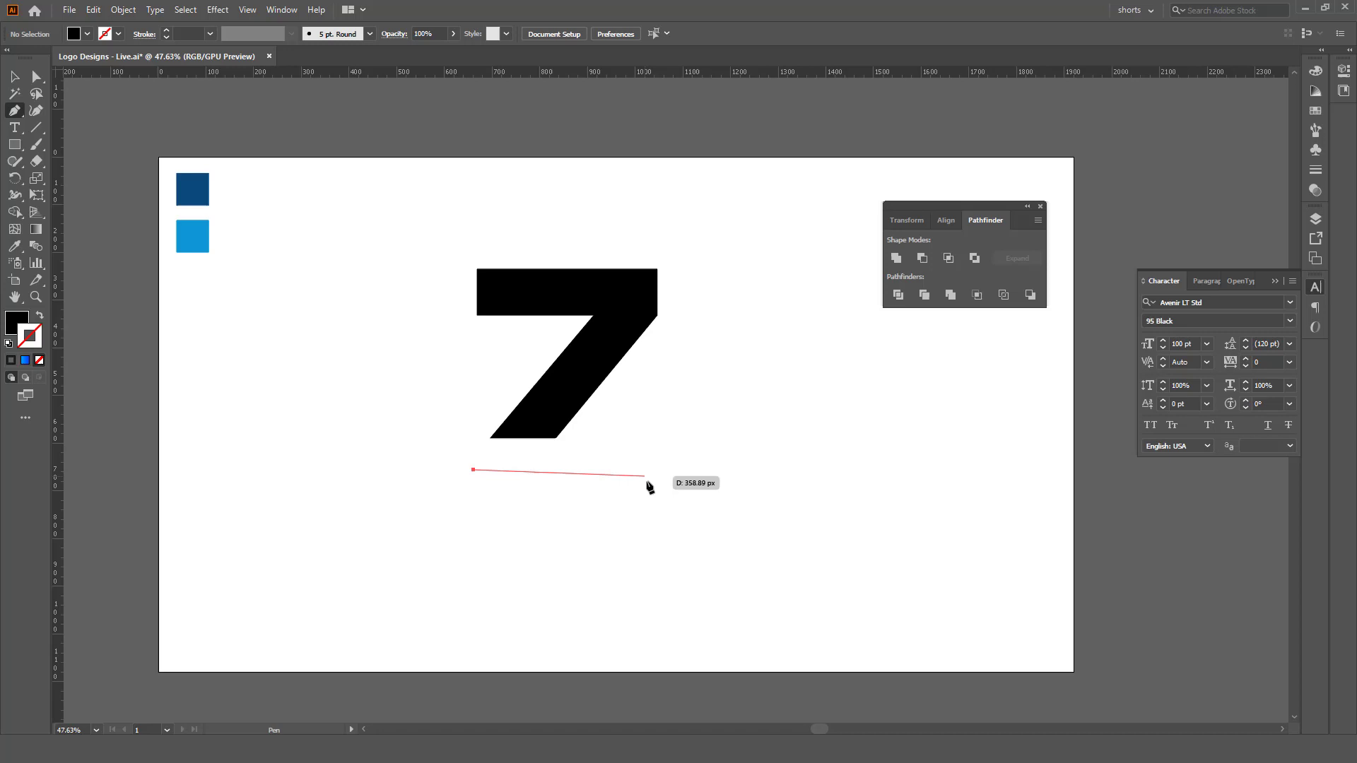
pyautogui.moveTo(643, 479); pyautogui.dragTo(741, 533)
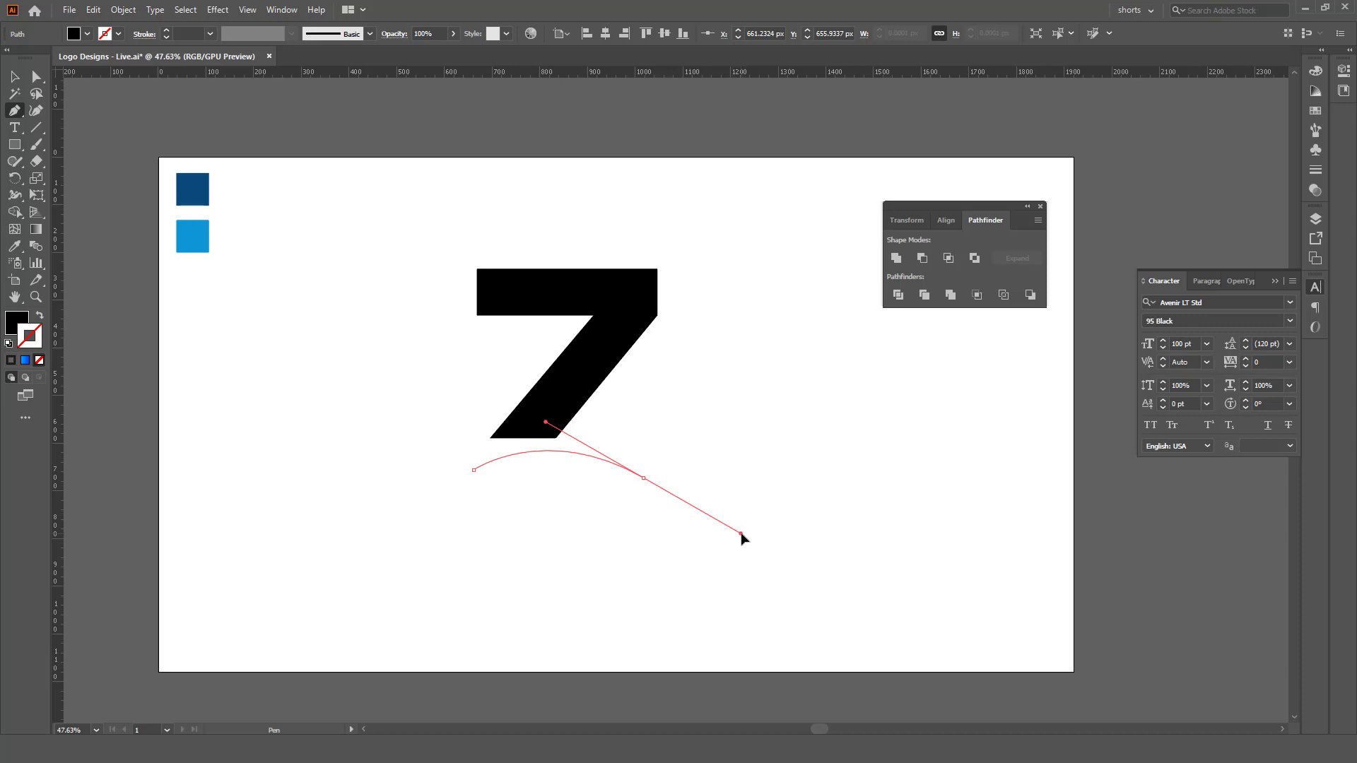
pyautogui.moveTo(741, 537); pyautogui.dragTo(741, 535)
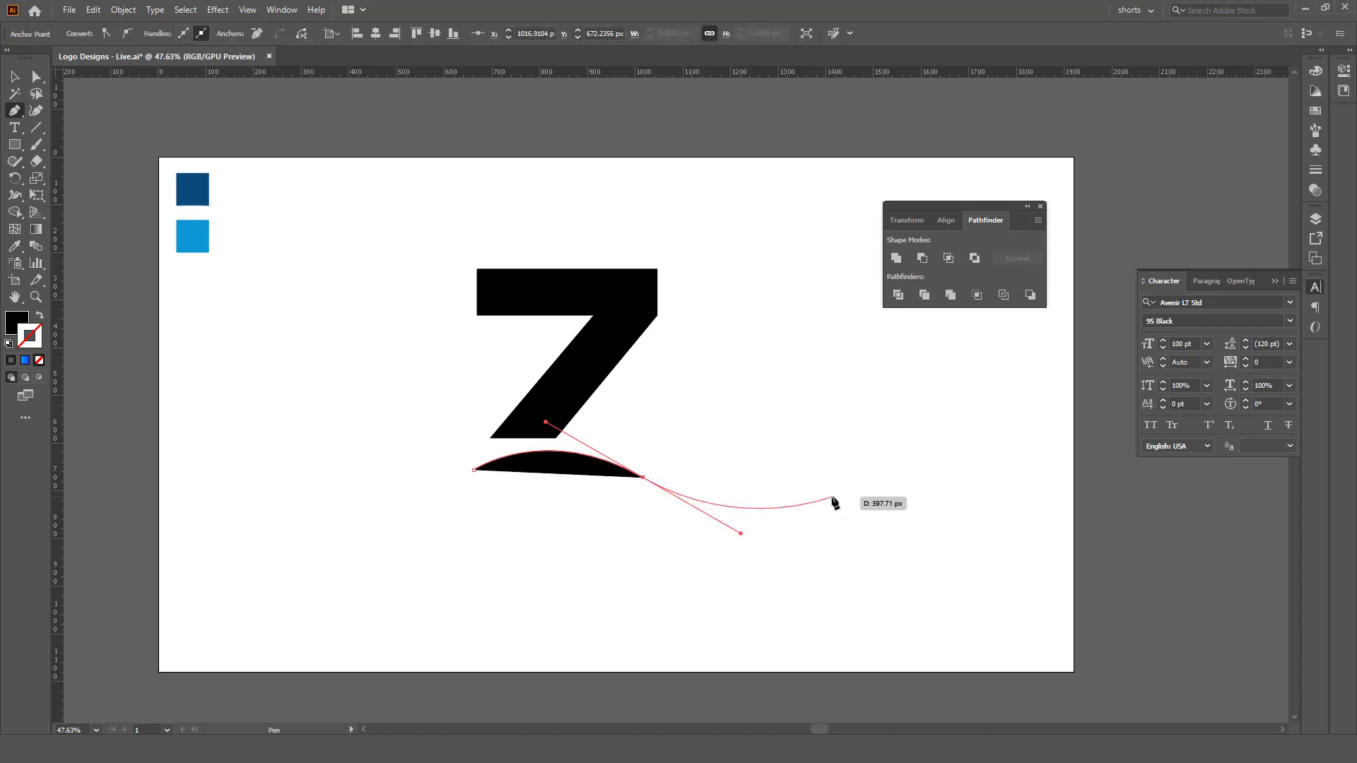
pyautogui.moveTo(835, 493); pyautogui.dragTo(852, 470)
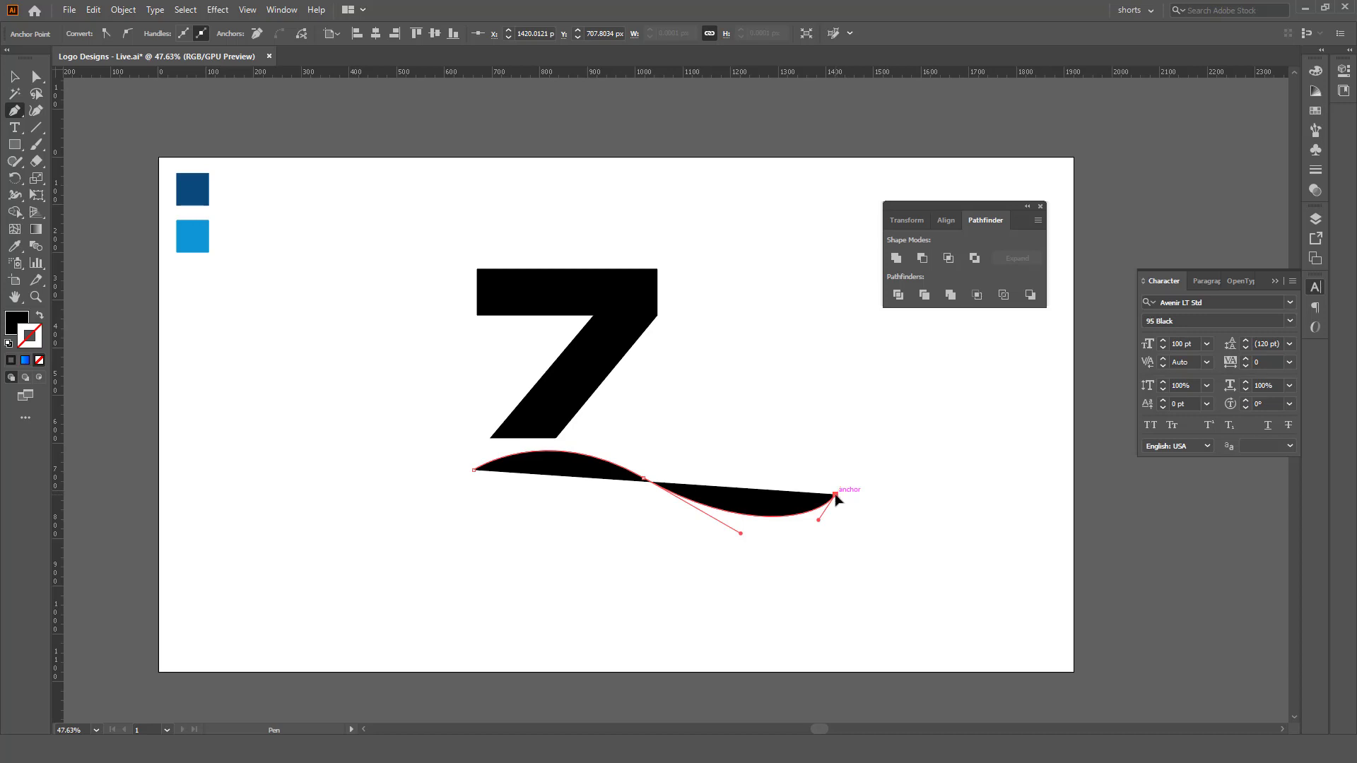
pyautogui.hotkey('shift', 'x')
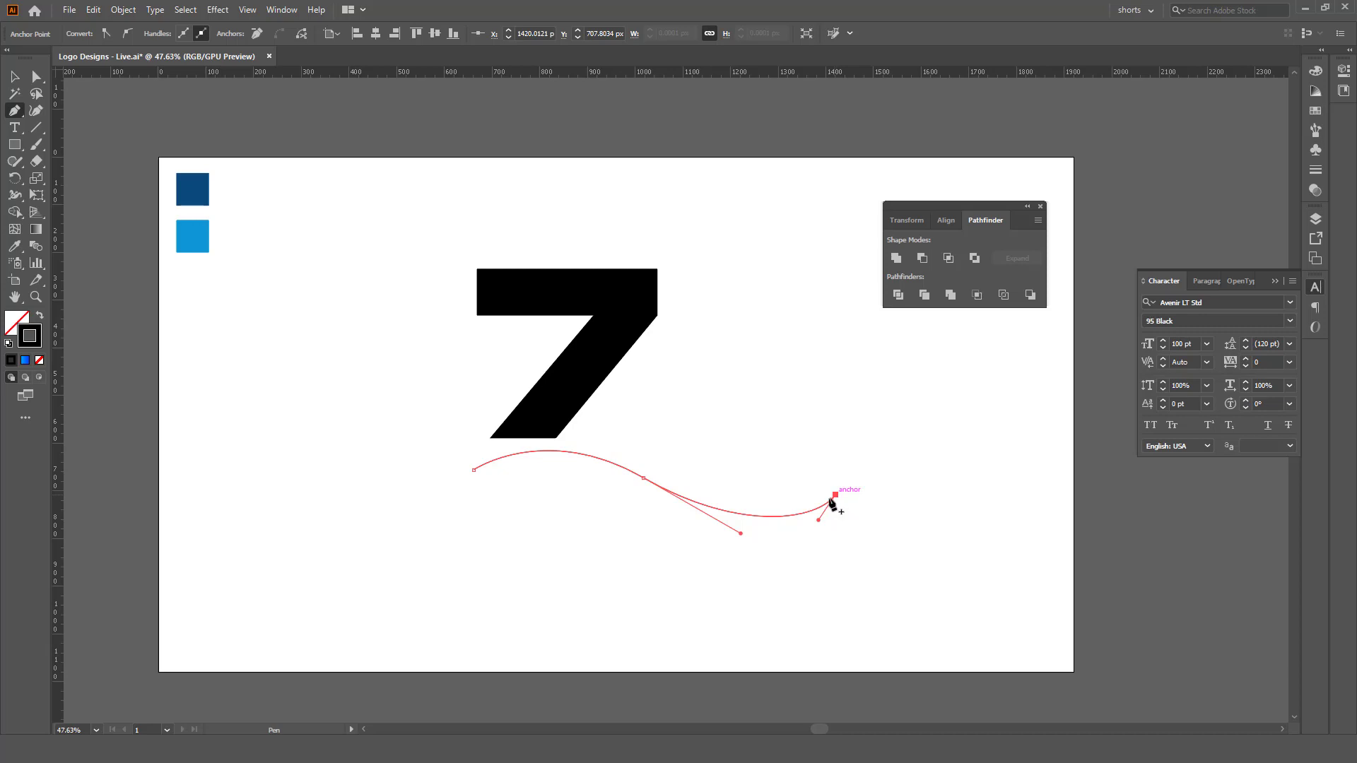
# Close the swoosh path at its start point and bend its left end
pyautogui.moveTo(833, 497)
pyautogui.mouseDown()
pyautogui.moveTo(688, 526)
pyautogui.moveTo(577, 481)
pyautogui.mouseUp()
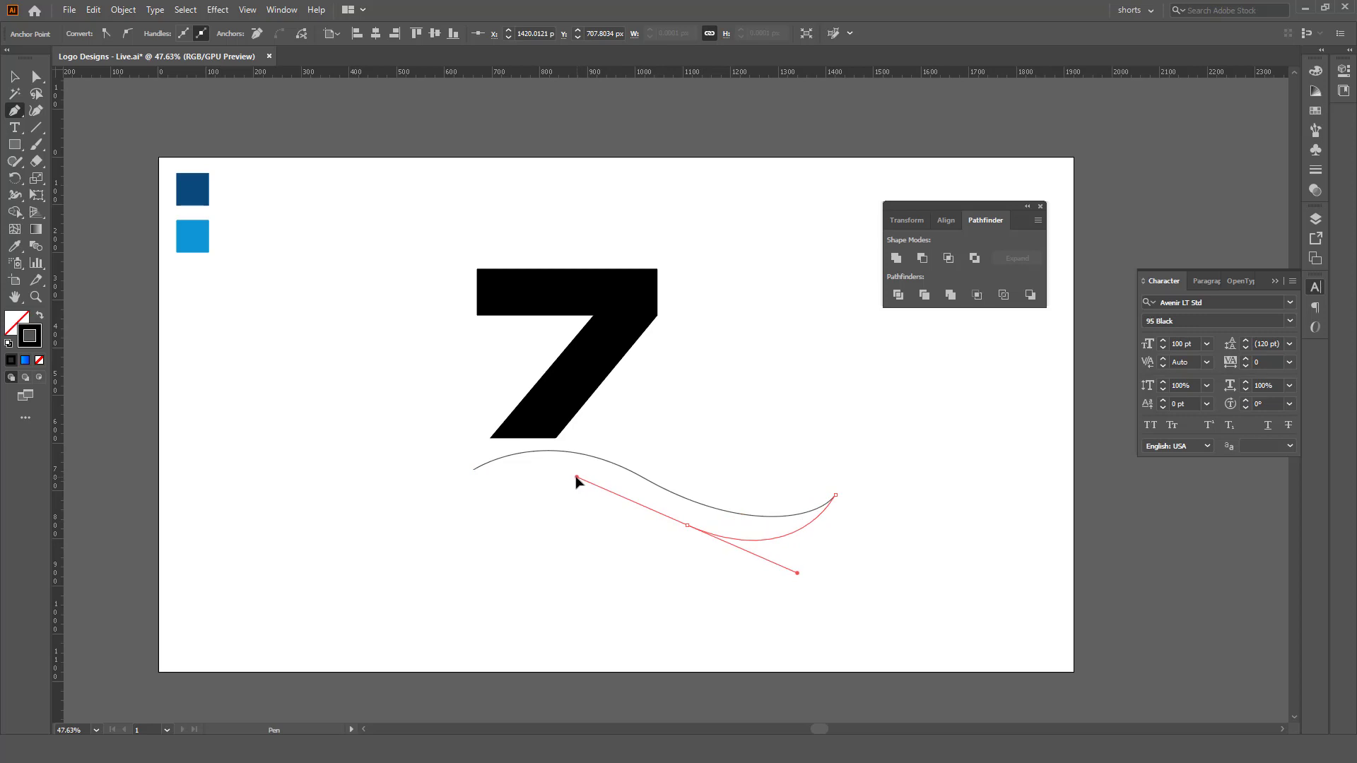
pyautogui.click(473, 470)
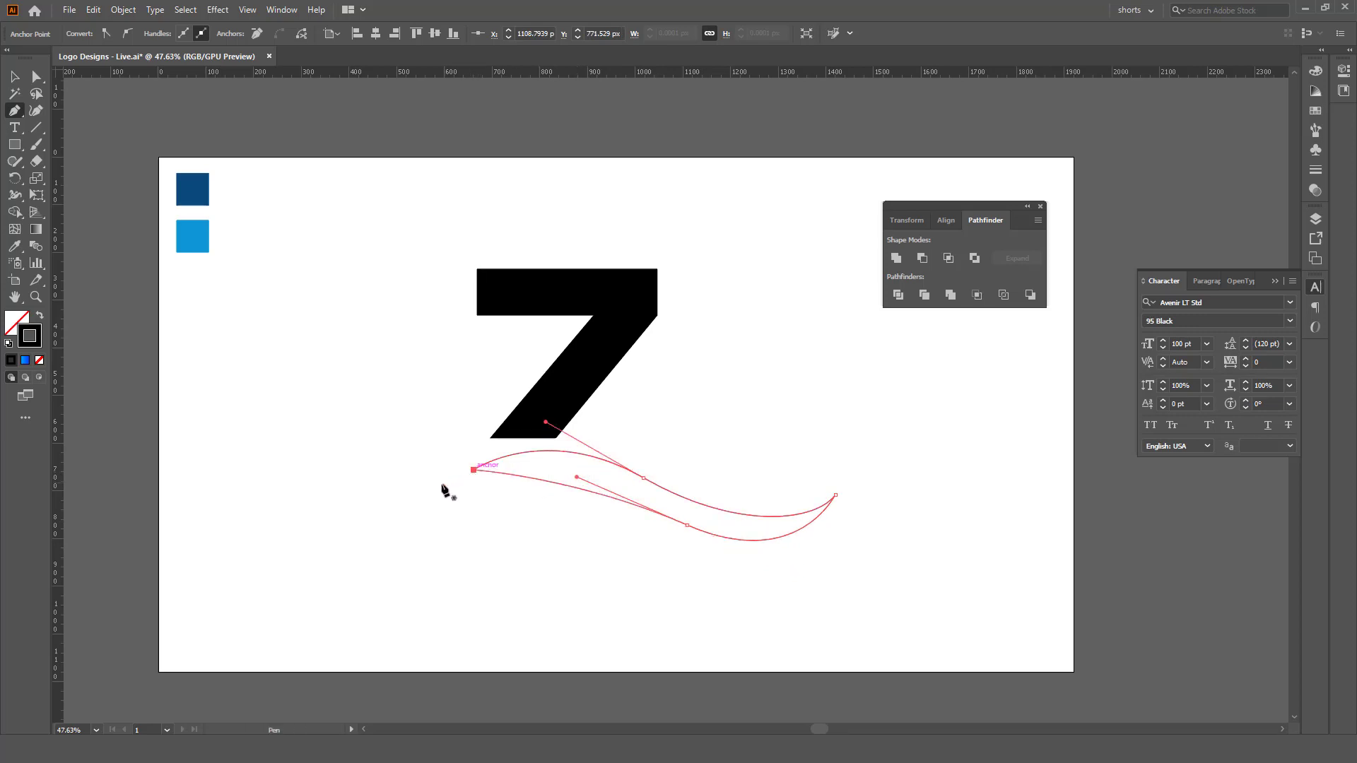
pyautogui.keyDown('ctrl'); pyautogui.click(478, 472); pyautogui.keyUp('ctrl')
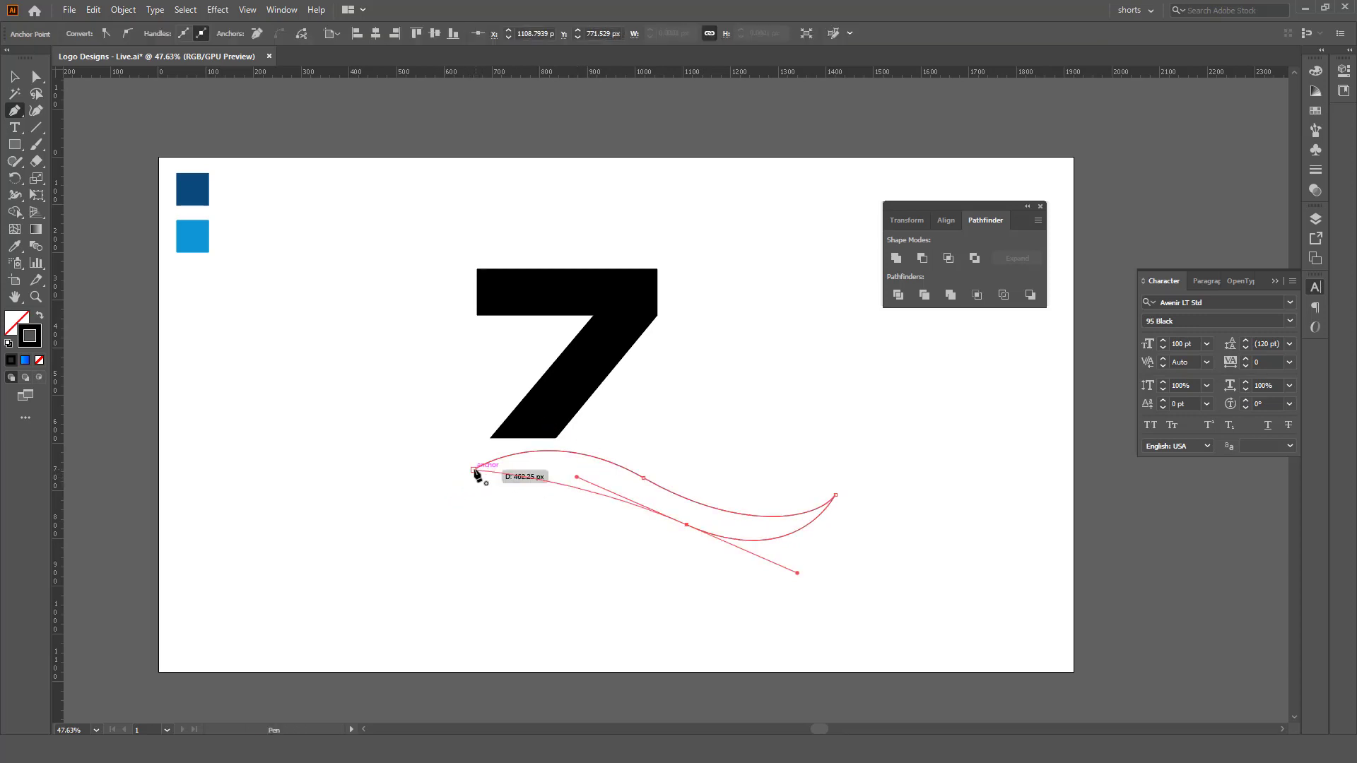
pyautogui.moveTo(452, 494); pyautogui.dragTo(367, 500)
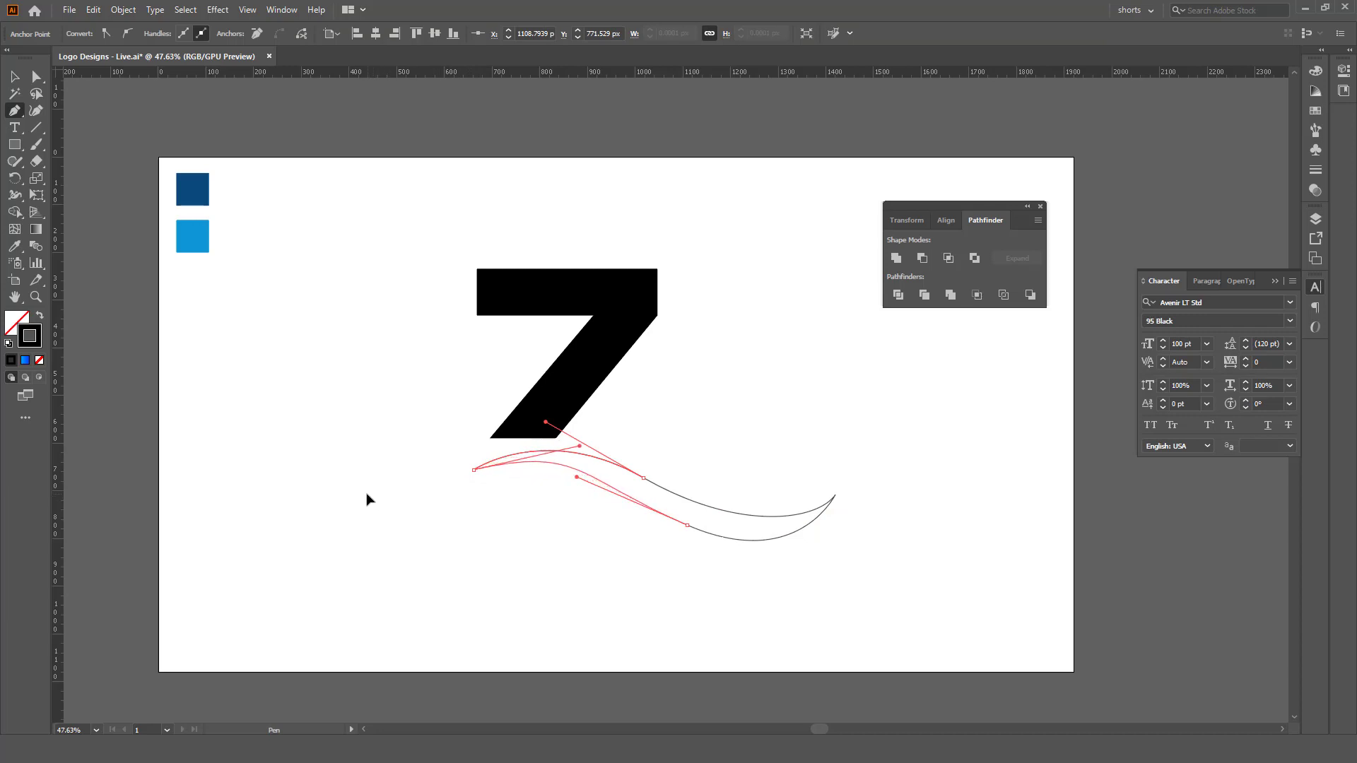
# Fill the swoosh solid black by swapping fill and stroke, then recenter the view
pyautogui.press('z')
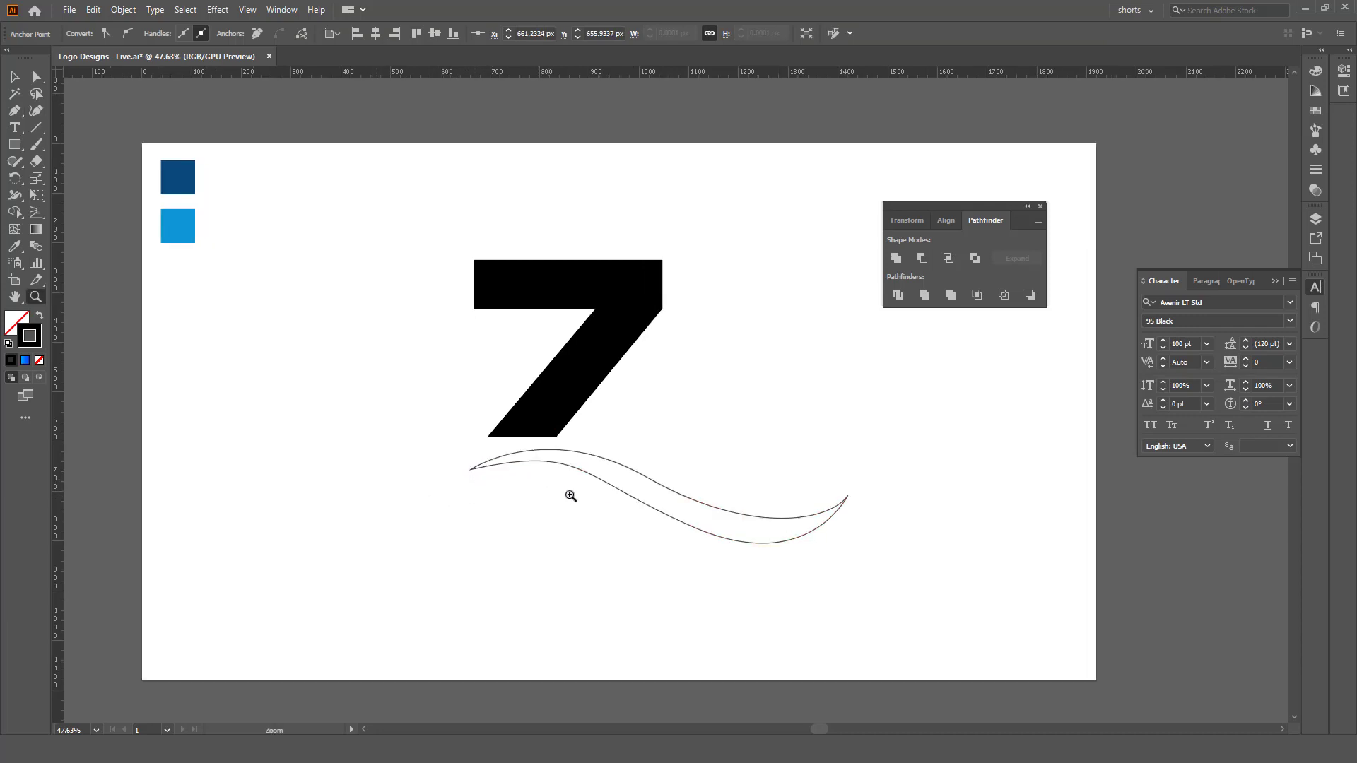
pyautogui.moveTo(567, 495)
pyautogui.mouseDown()
pyautogui.moveTo(551, 499)
pyautogui.moveTo(606, 502)
pyautogui.moveTo(503, 458)
pyautogui.mouseUp()
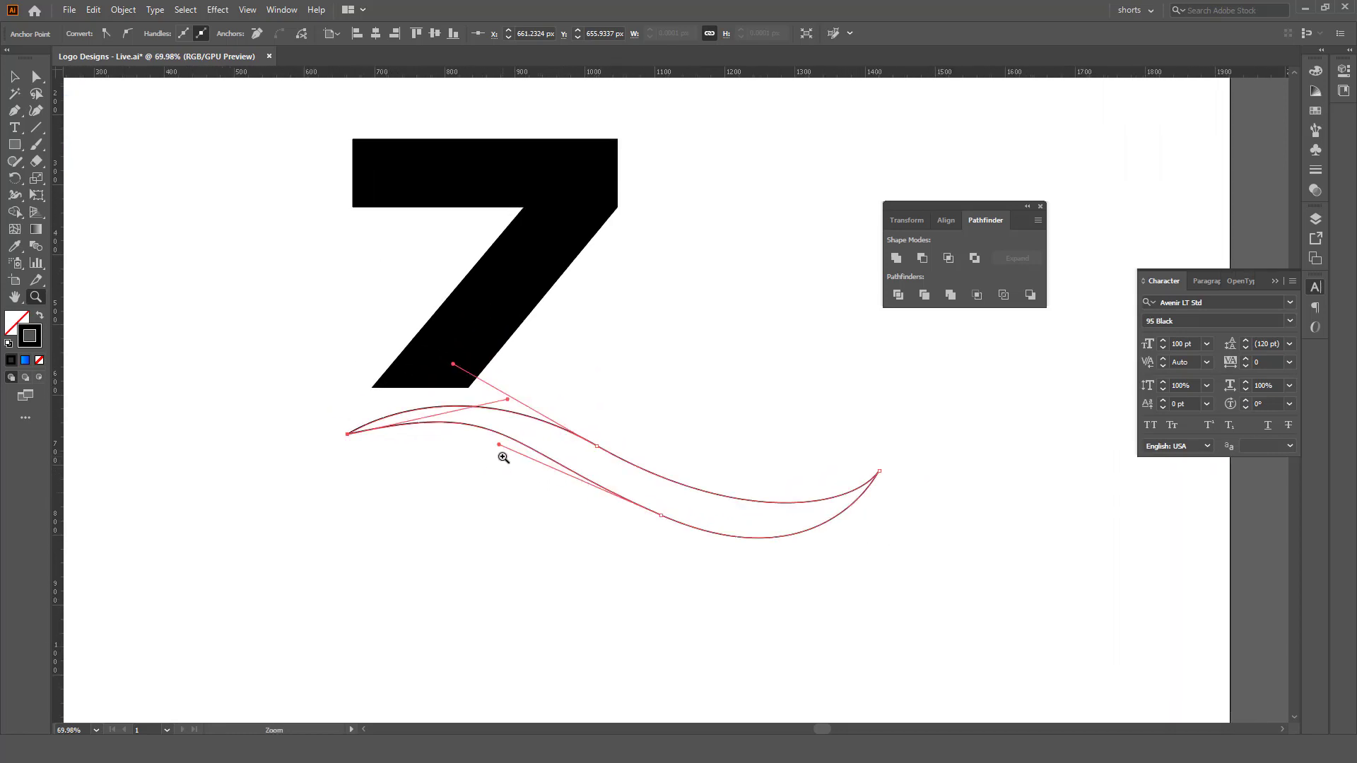
pyautogui.hotkey('shift', 'x')
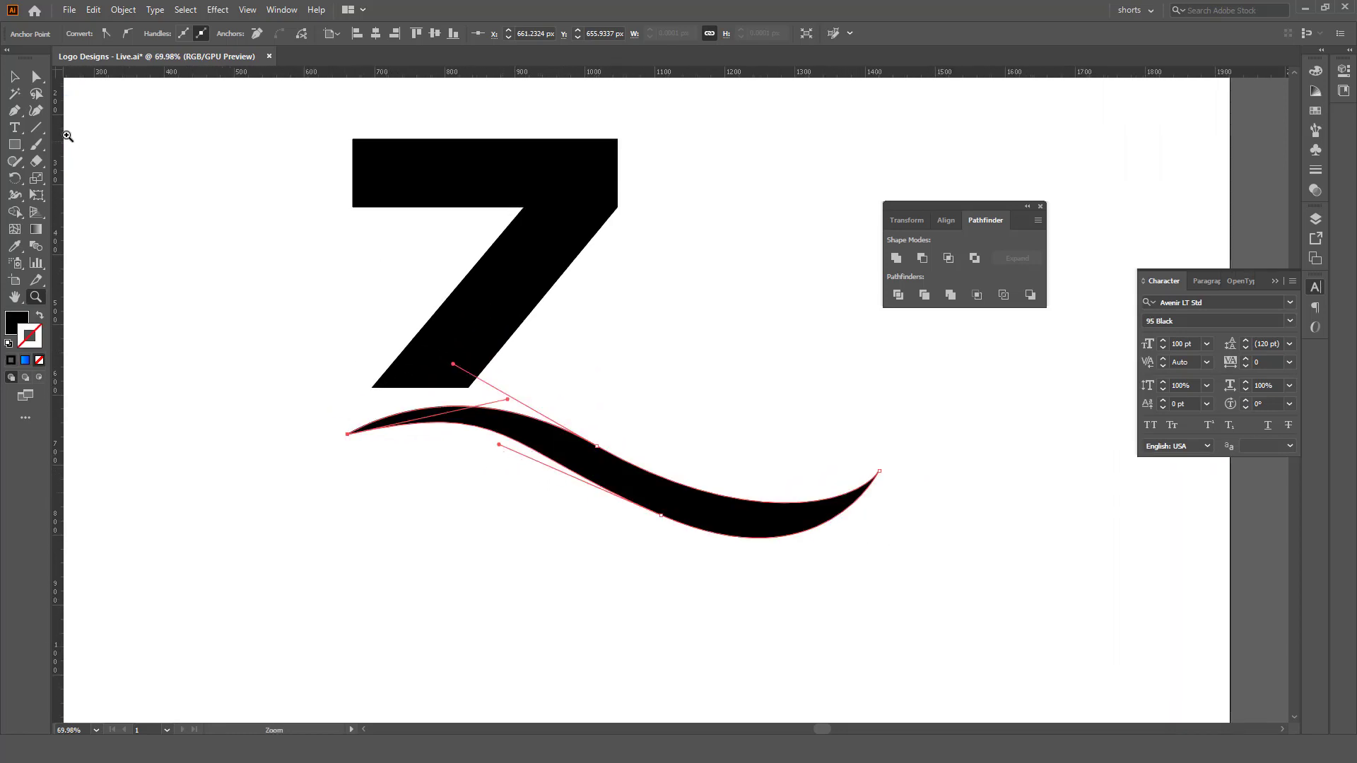
pyautogui.moveTo(452, 367); pyautogui.dragTo(394, 354)
pyautogui.moveTo(548, 468); pyautogui.dragTo(623, 502)
pyautogui.scroll(-2, 576, 488)
pyautogui.scroll(1, 608, 470)
pyautogui.press('v')
# Raise the swoosh's middle and lower anchors and adjust the lower curve handle
pyautogui.doubleClick(629, 503)
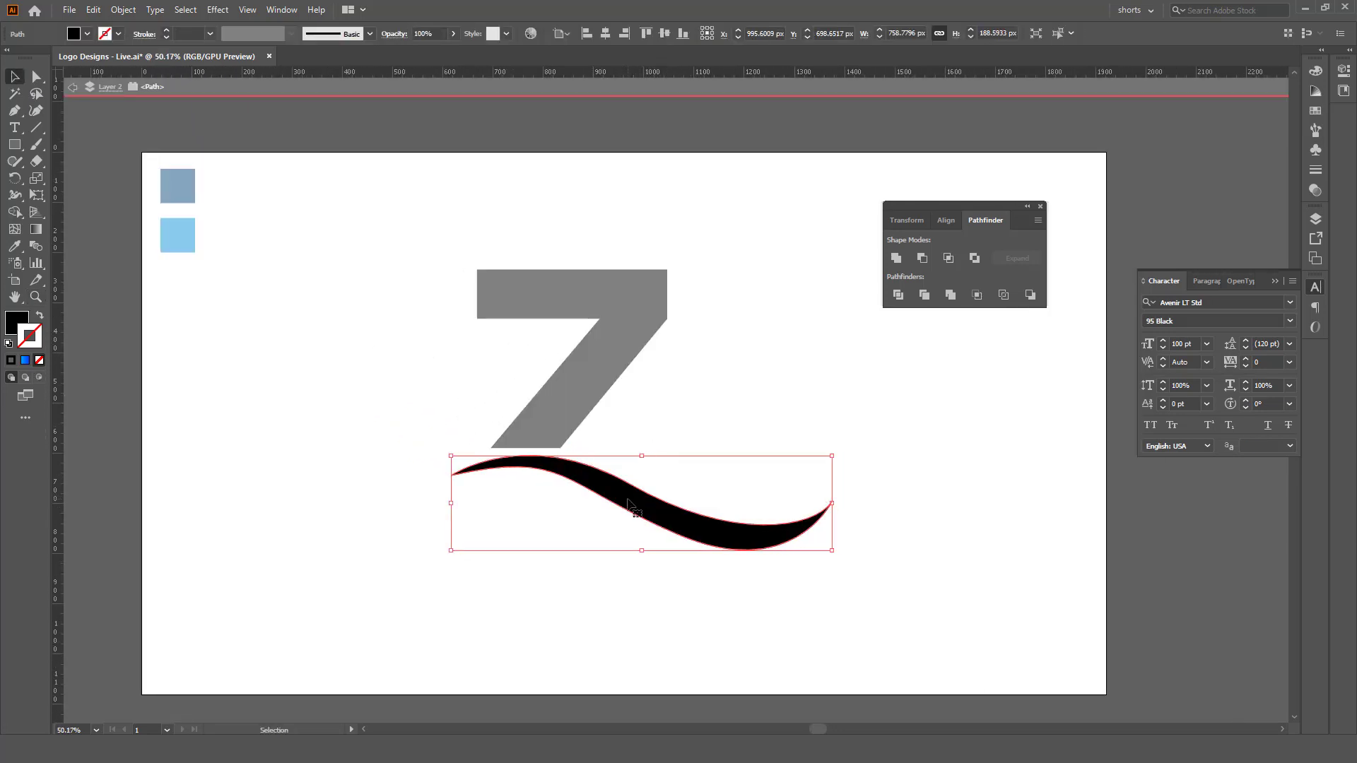
pyautogui.doubleClick(667, 437)
pyautogui.click(624, 509)
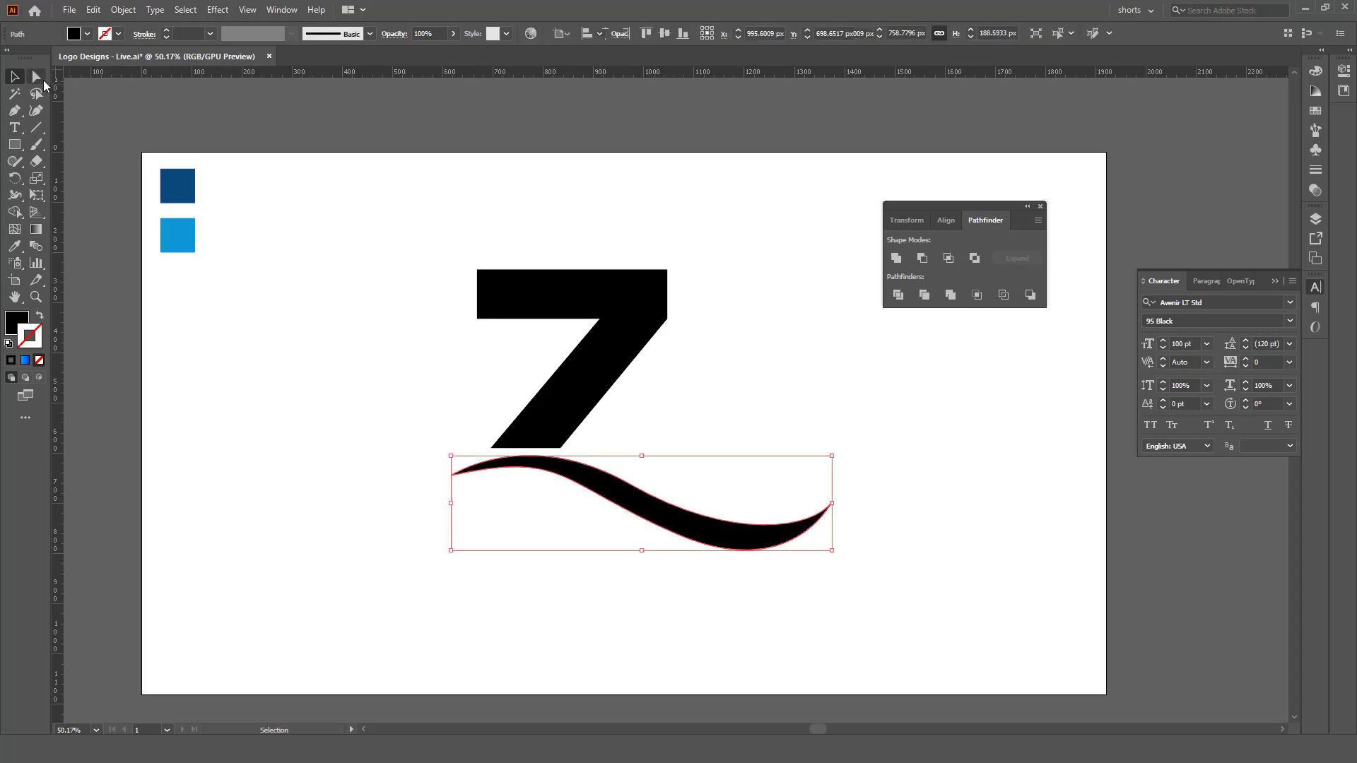
pyautogui.doubleClick(37, 76)
pyautogui.press('Escape')
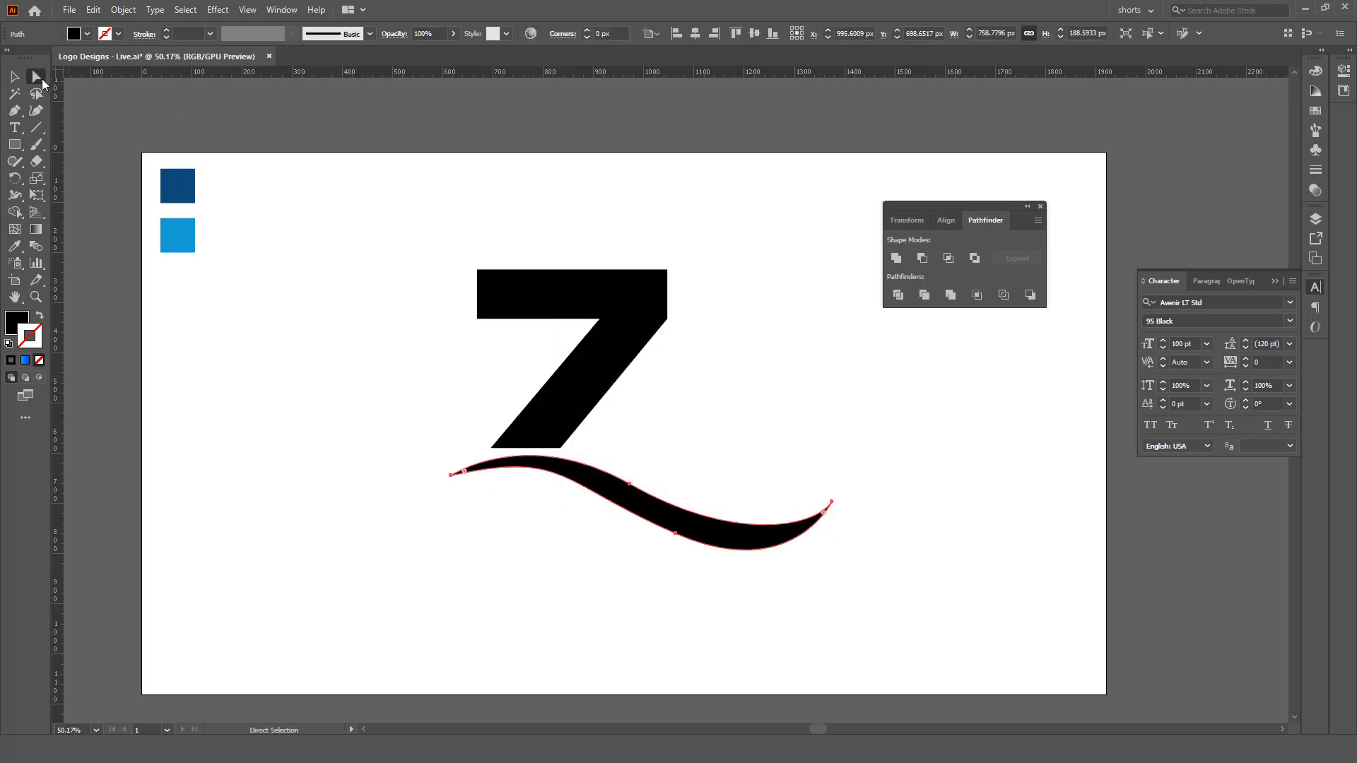
pyautogui.click(450, 477)
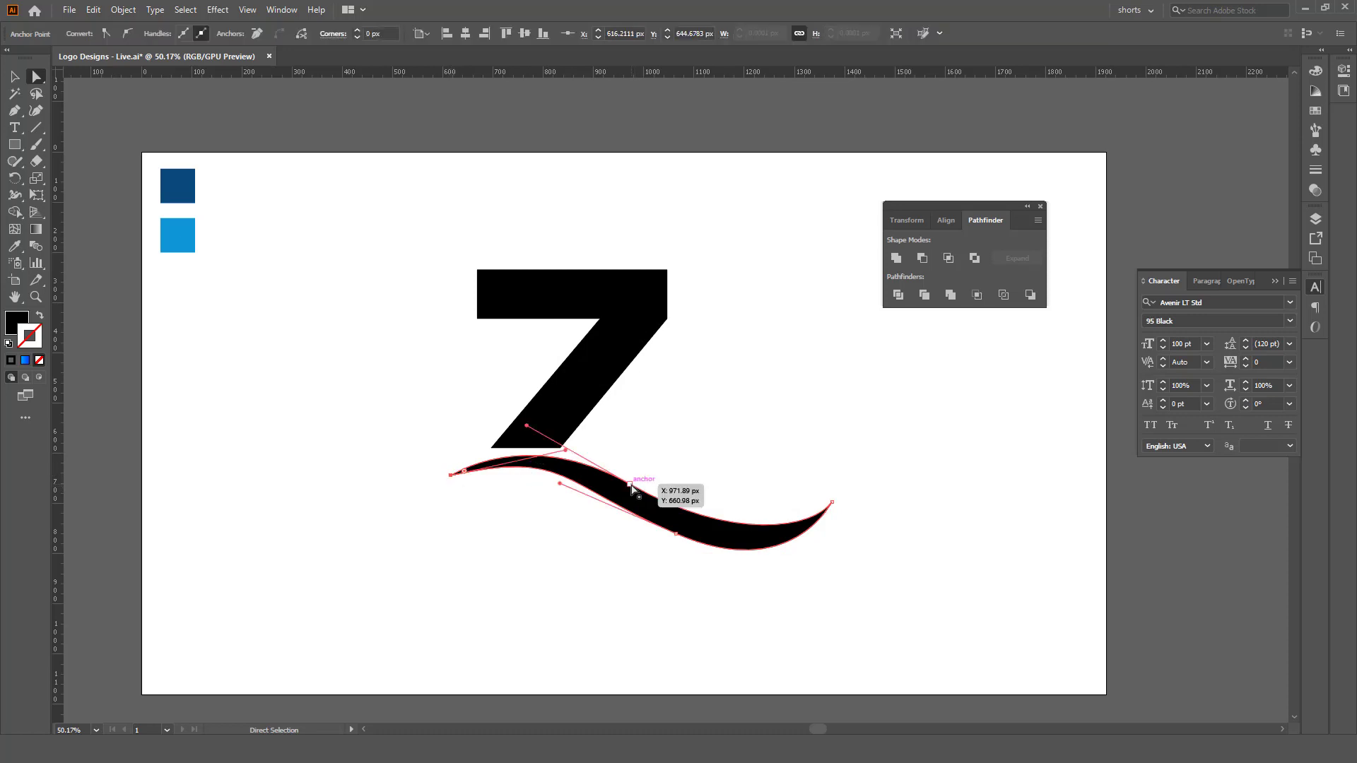
pyautogui.moveTo(630, 485); pyautogui.dragTo(623, 471)
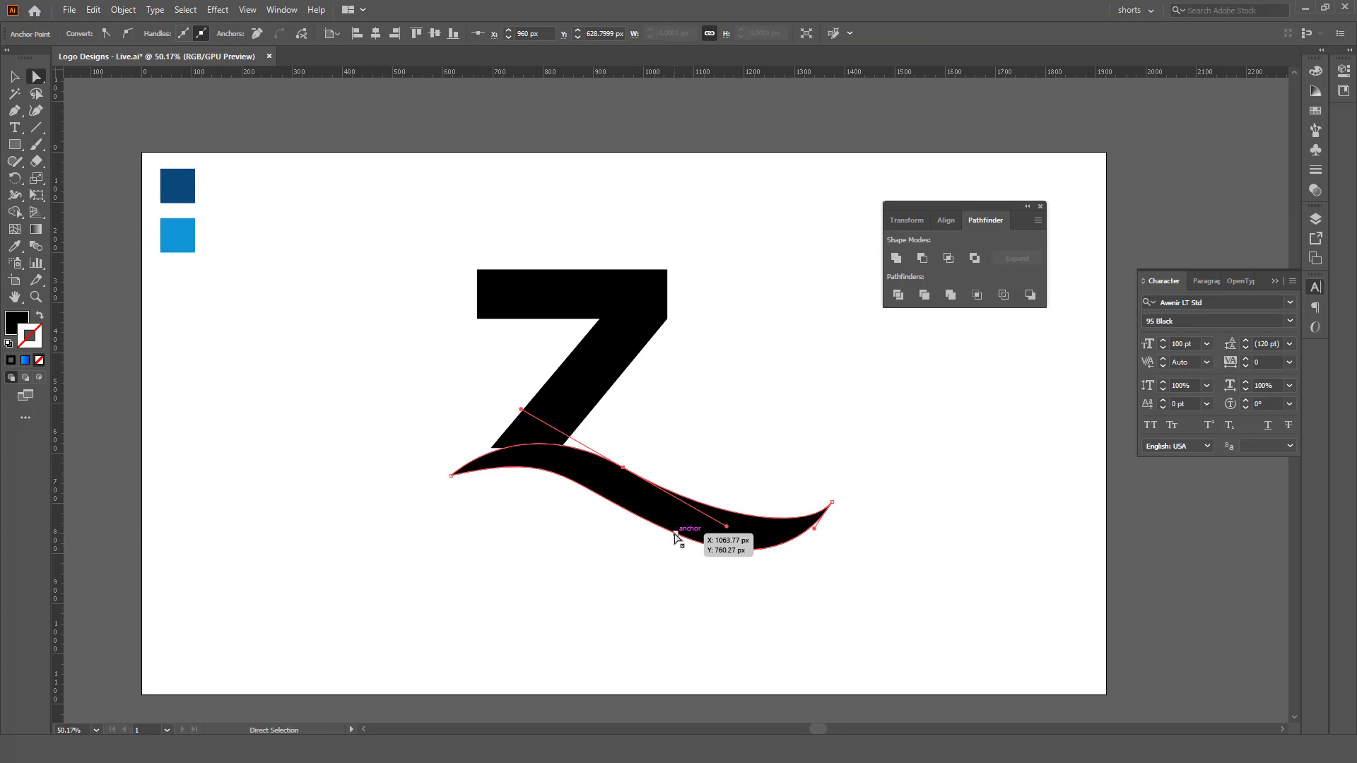
pyautogui.moveTo(676, 535); pyautogui.dragTo(667, 525)
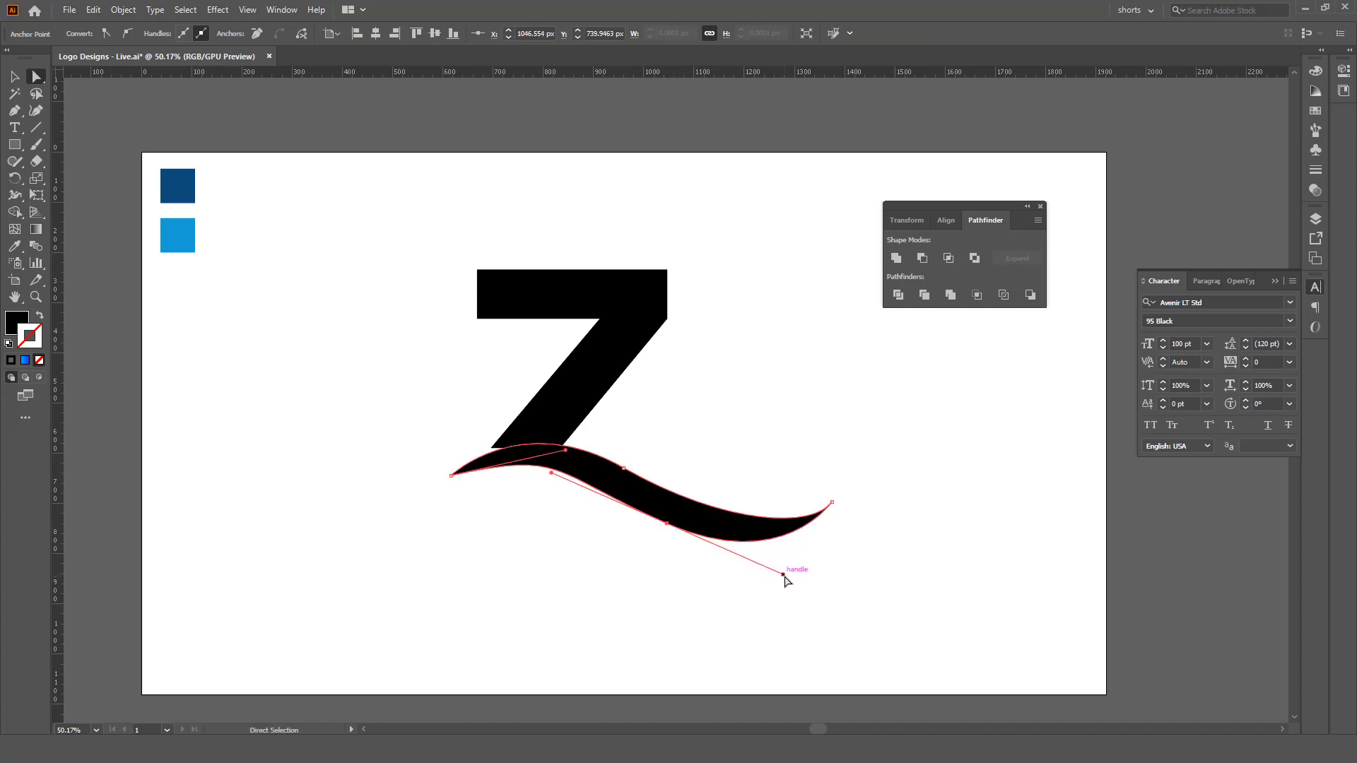
pyautogui.moveTo(784, 574); pyautogui.dragTo(792, 569)
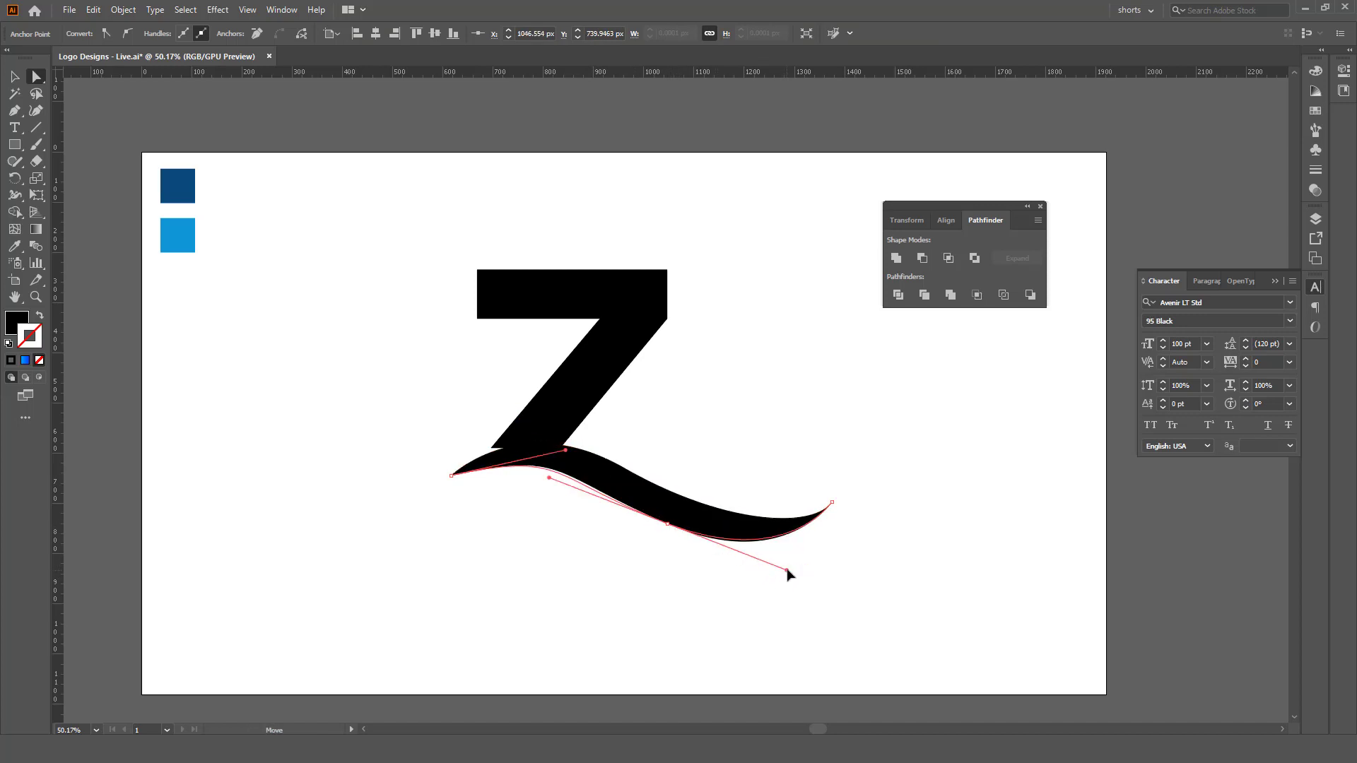
# Stretch the swoosh's left tip, arch its top edge and deepen the bottom curve
pyautogui.keyDown('ctrl'); pyautogui.click(455, 483); pyautogui.keyUp('ctrl')
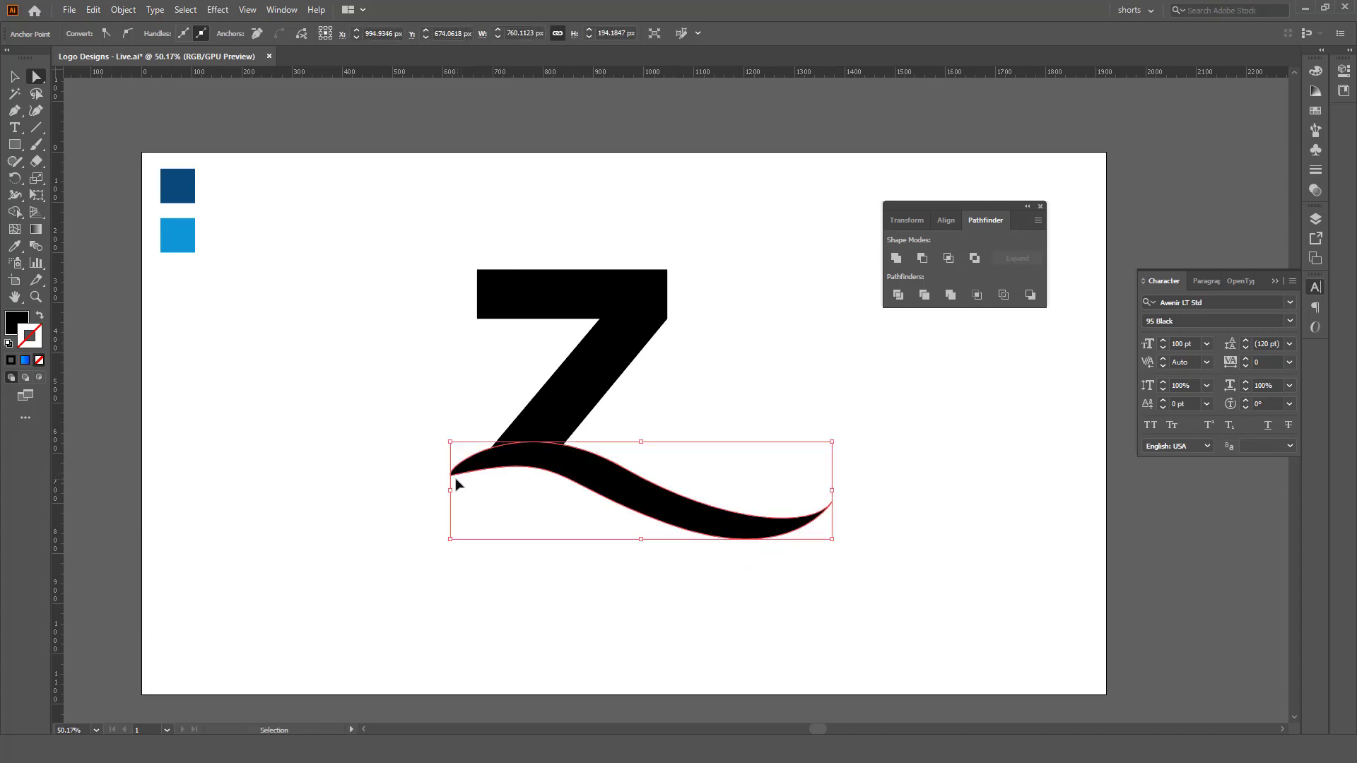
pyautogui.moveTo(455, 483)
pyautogui.mouseDown()
pyautogui.moveTo(441, 483)
pyautogui.moveTo(556, 463)
pyautogui.mouseUp()
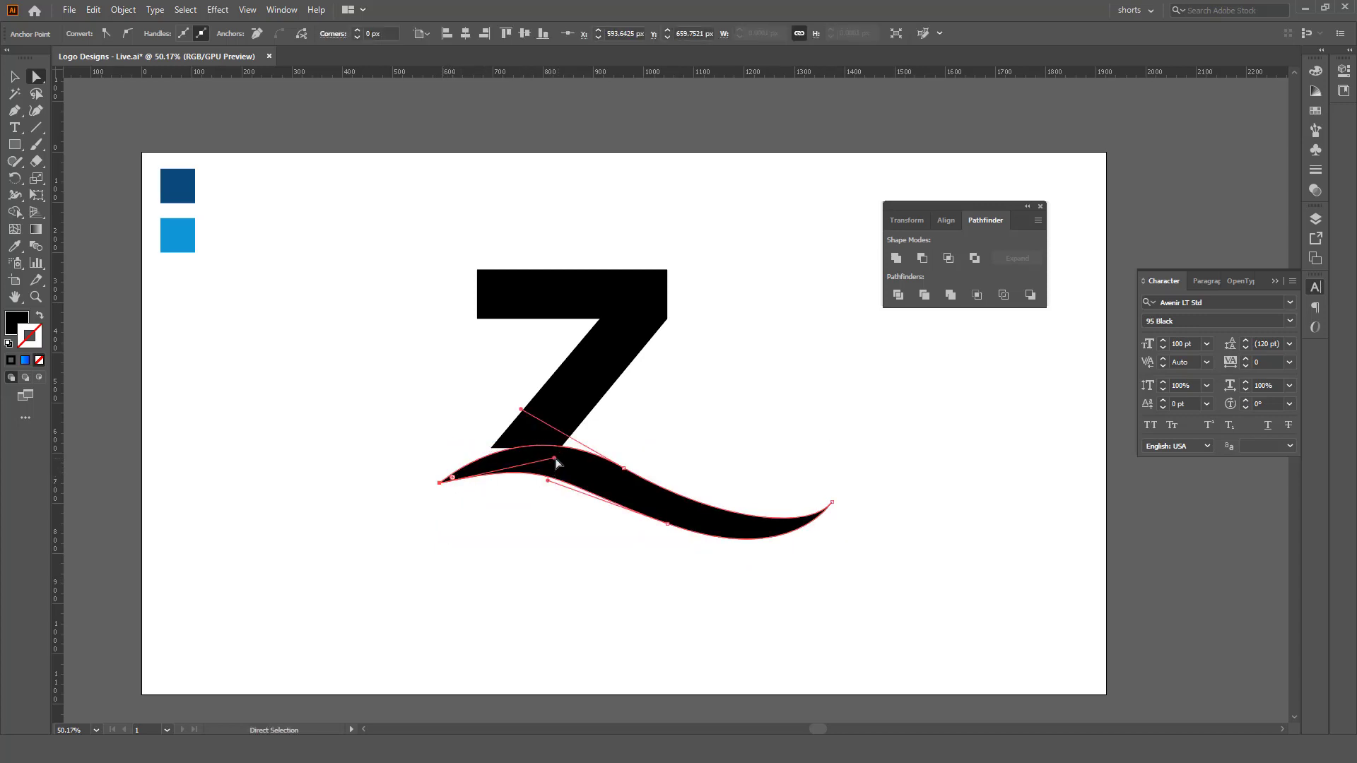
pyautogui.moveTo(521, 409); pyautogui.dragTo(500, 387)
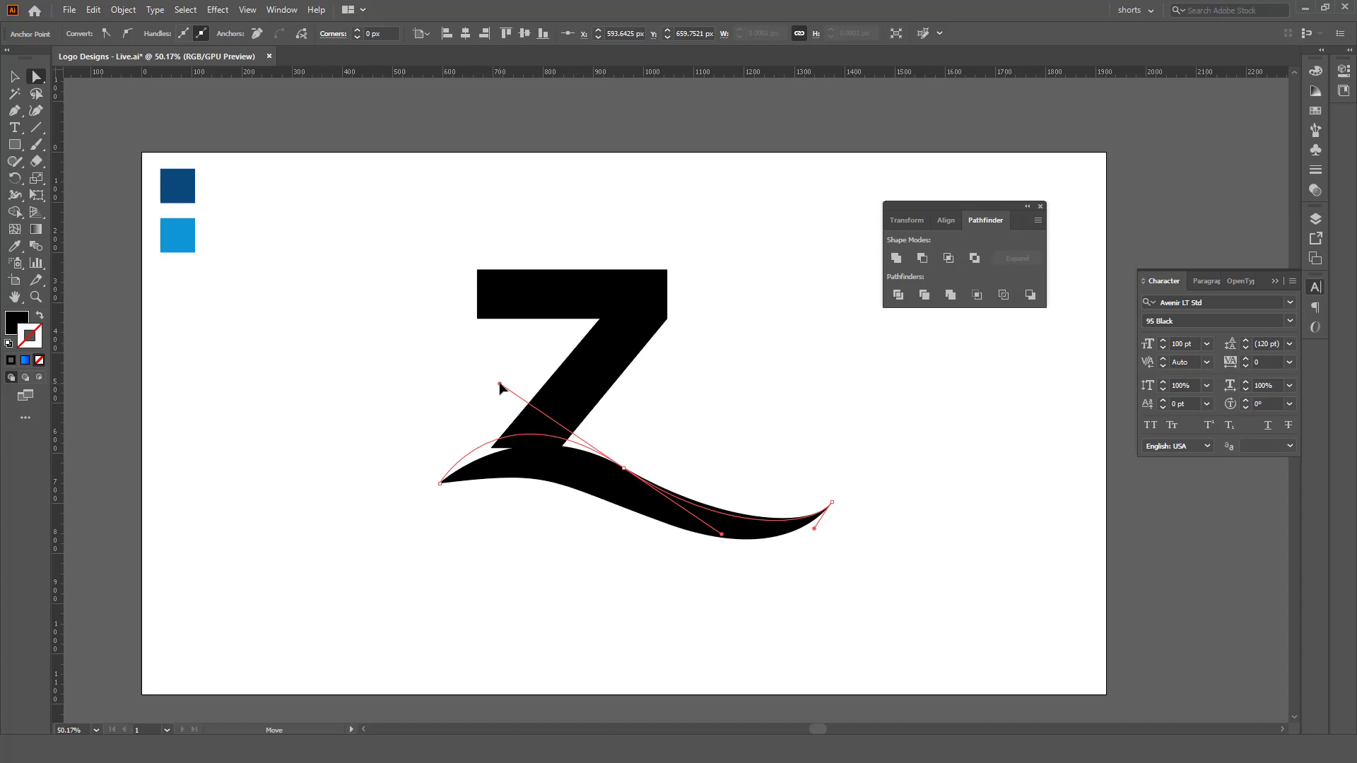
pyautogui.click(612, 488)
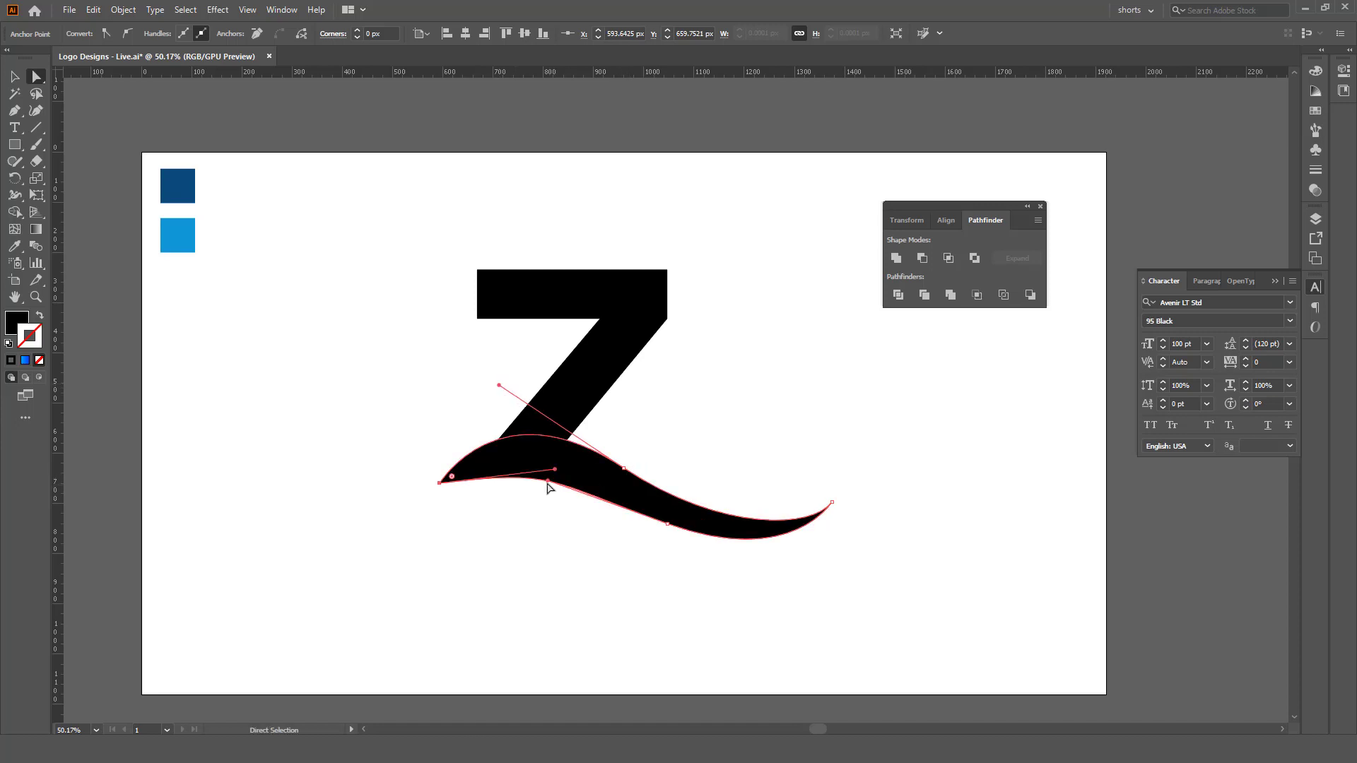
pyautogui.moveTo(549, 483); pyautogui.dragTo(787, 566)
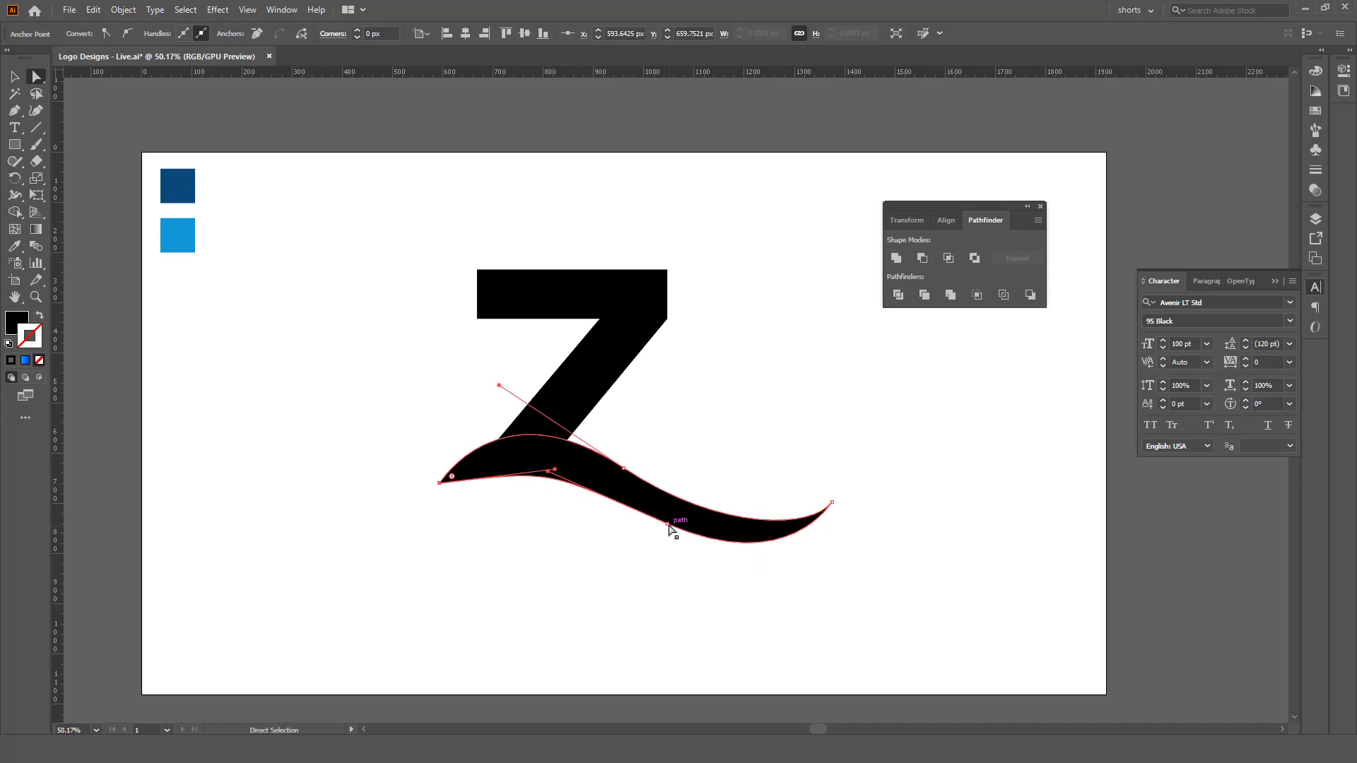
pyautogui.moveTo(668, 526); pyautogui.dragTo(670, 530)
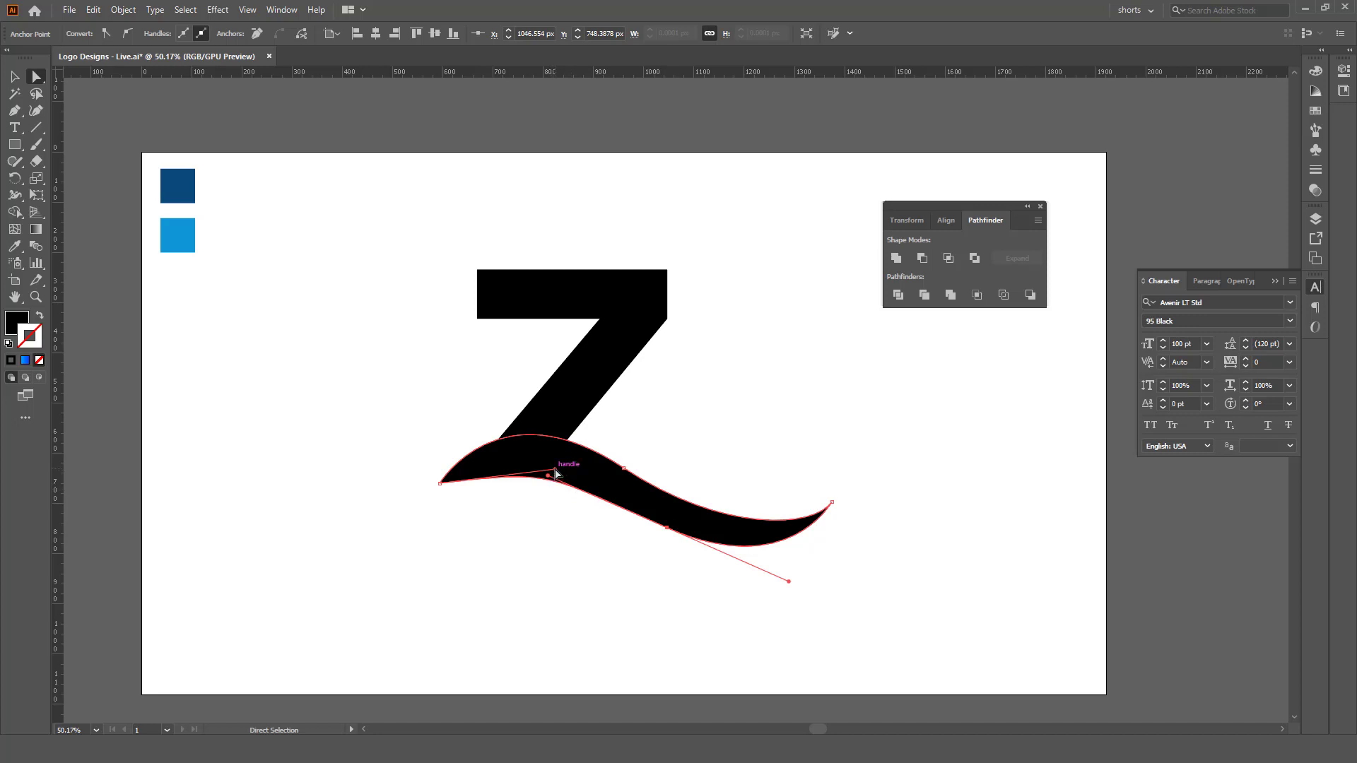
pyautogui.moveTo(556, 473); pyautogui.dragTo(552, 454)
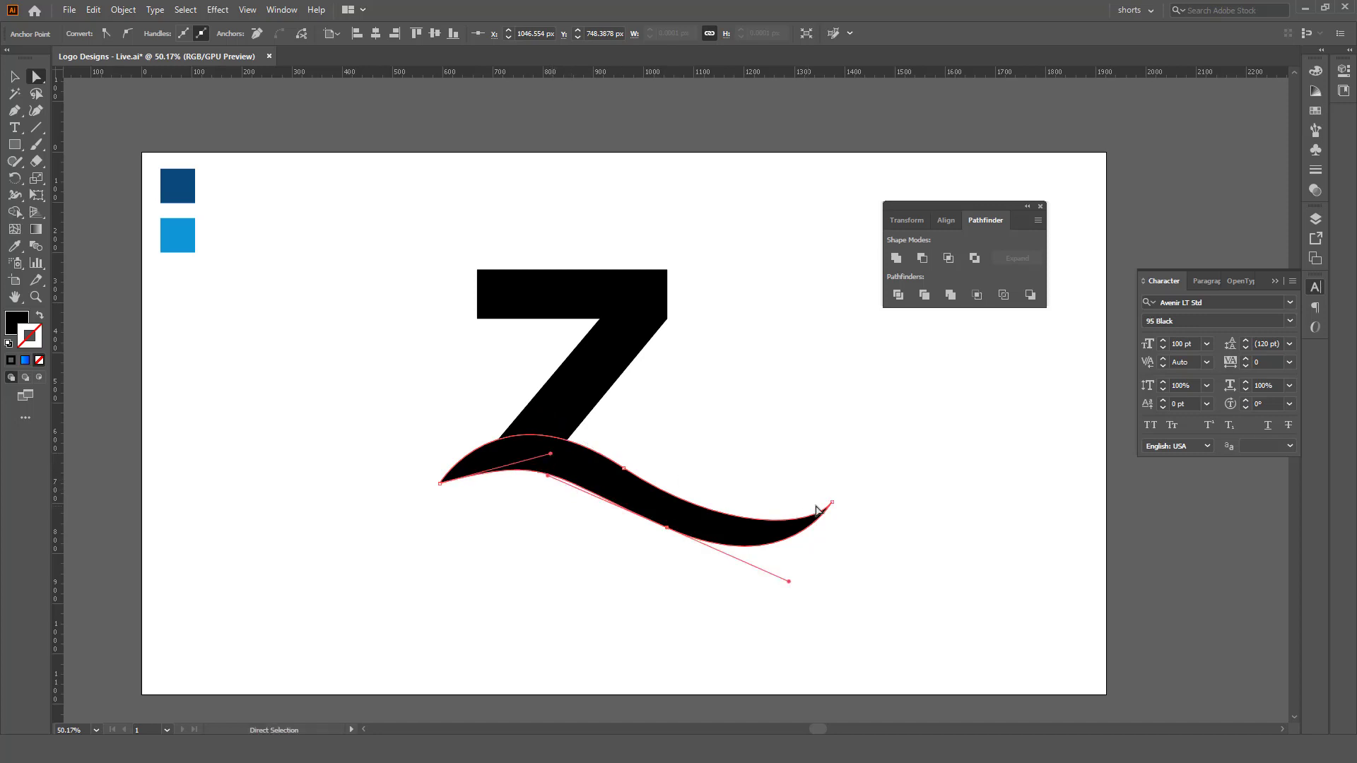
pyautogui.click(818, 469)
# Select the swoosh and zoom in closer on the logo
pyautogui.press('z')
pyautogui.scroll(-3, 521, 424)
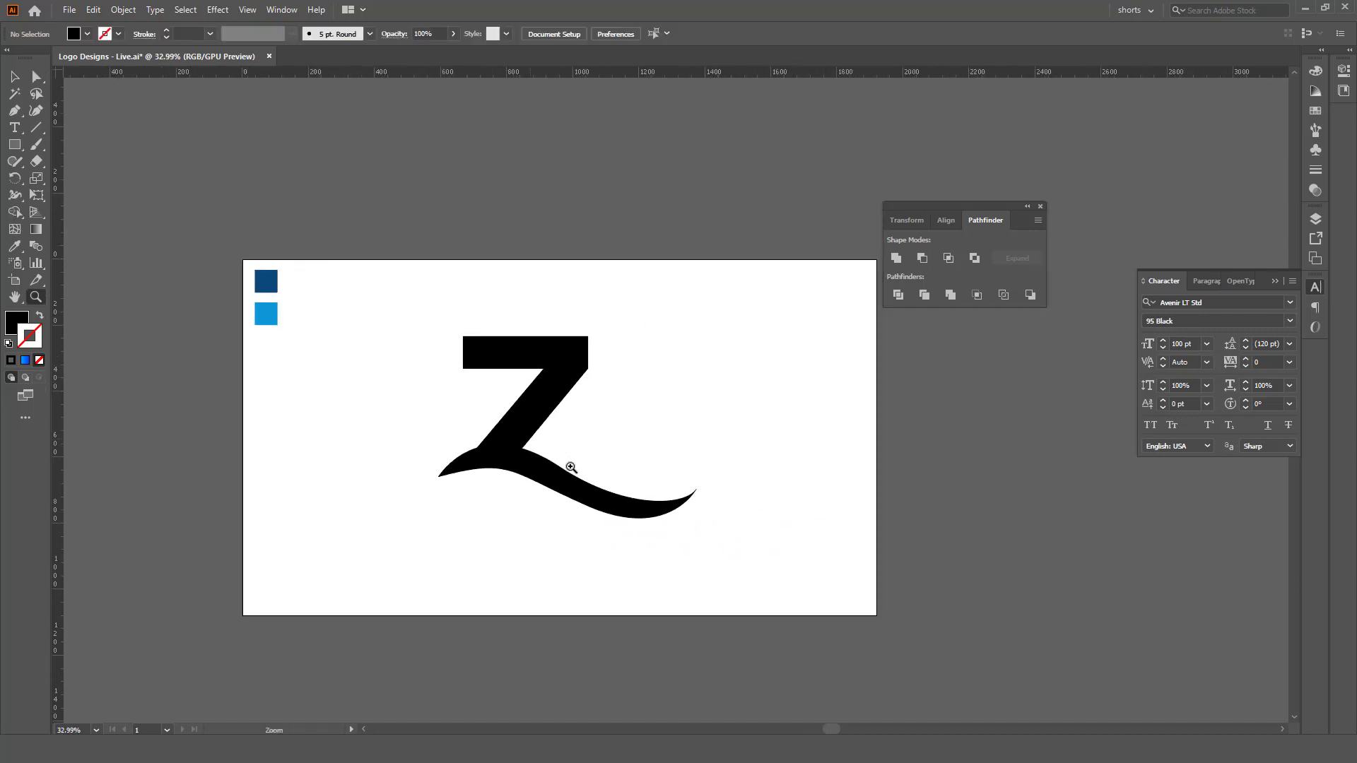
pyautogui.scroll(3, 571, 468)
pyautogui.press('v')
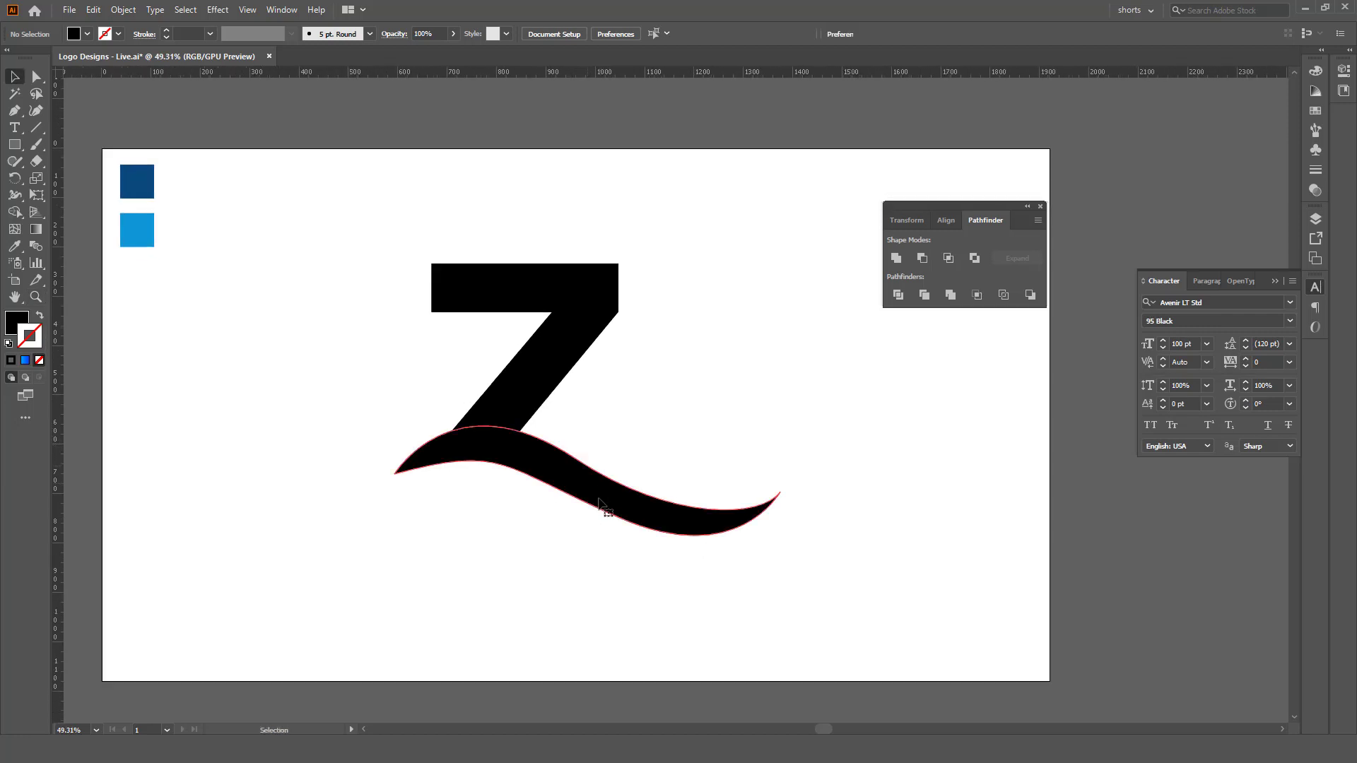
pyautogui.click(599, 503)
pyautogui.press('z')
pyautogui.scroll(-2, 608, 454)
pyautogui.scroll(1, 629, 472)
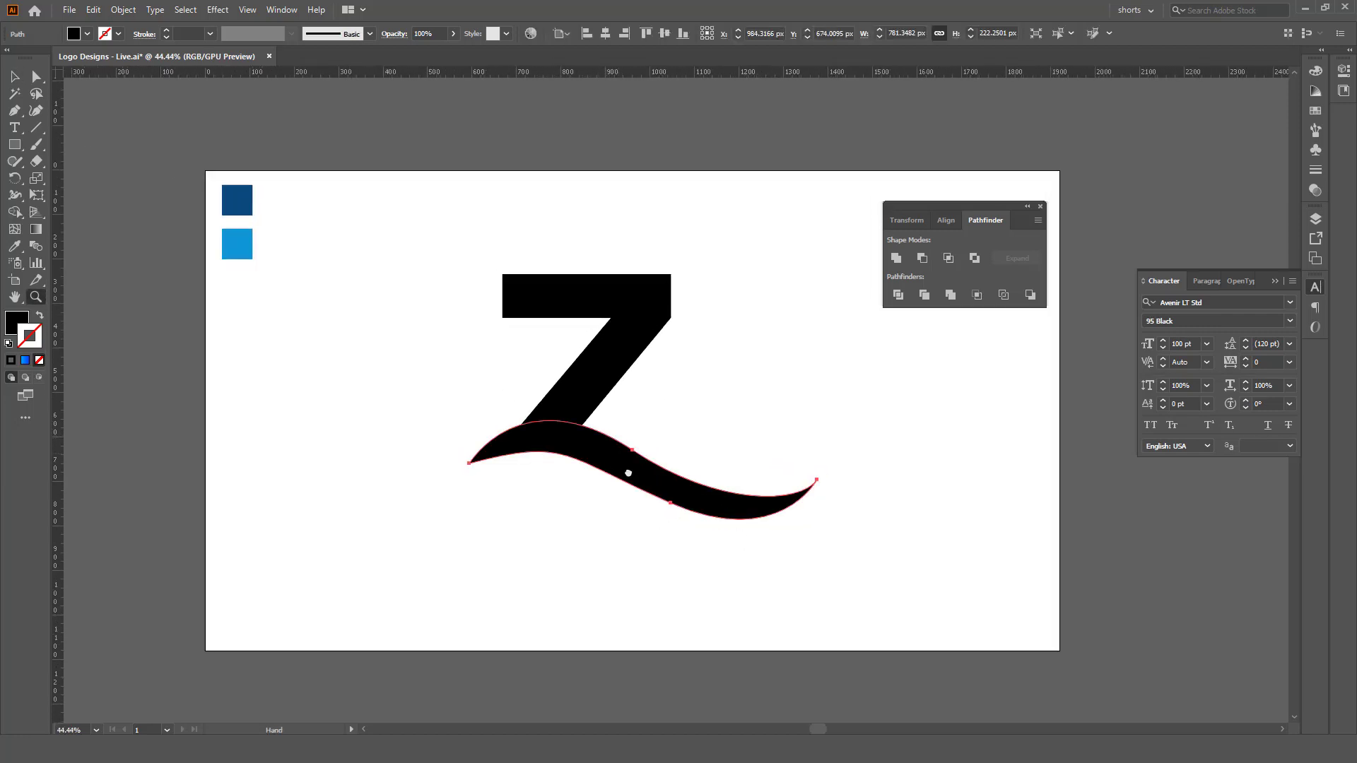
pyautogui.scroll(1, 629, 473)
pyautogui.scroll(2, 548, 409)
pyautogui.scroll(1, 570, 440)
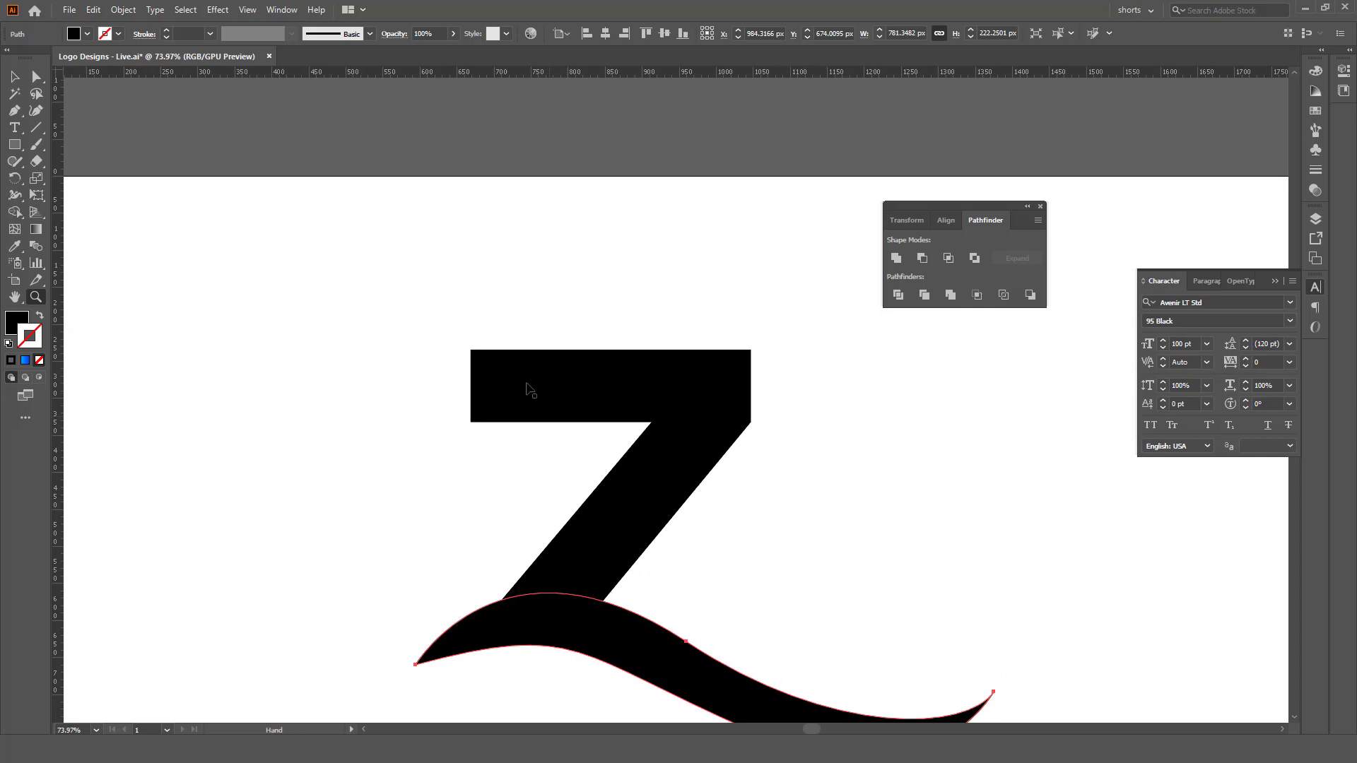
# Marquee-select the Z's top-left corner anchor with Direct Selection, then zoom out
pyautogui.click(127, 144)
pyautogui.moveTo(36, 77); pyautogui.dragTo(73, 80)
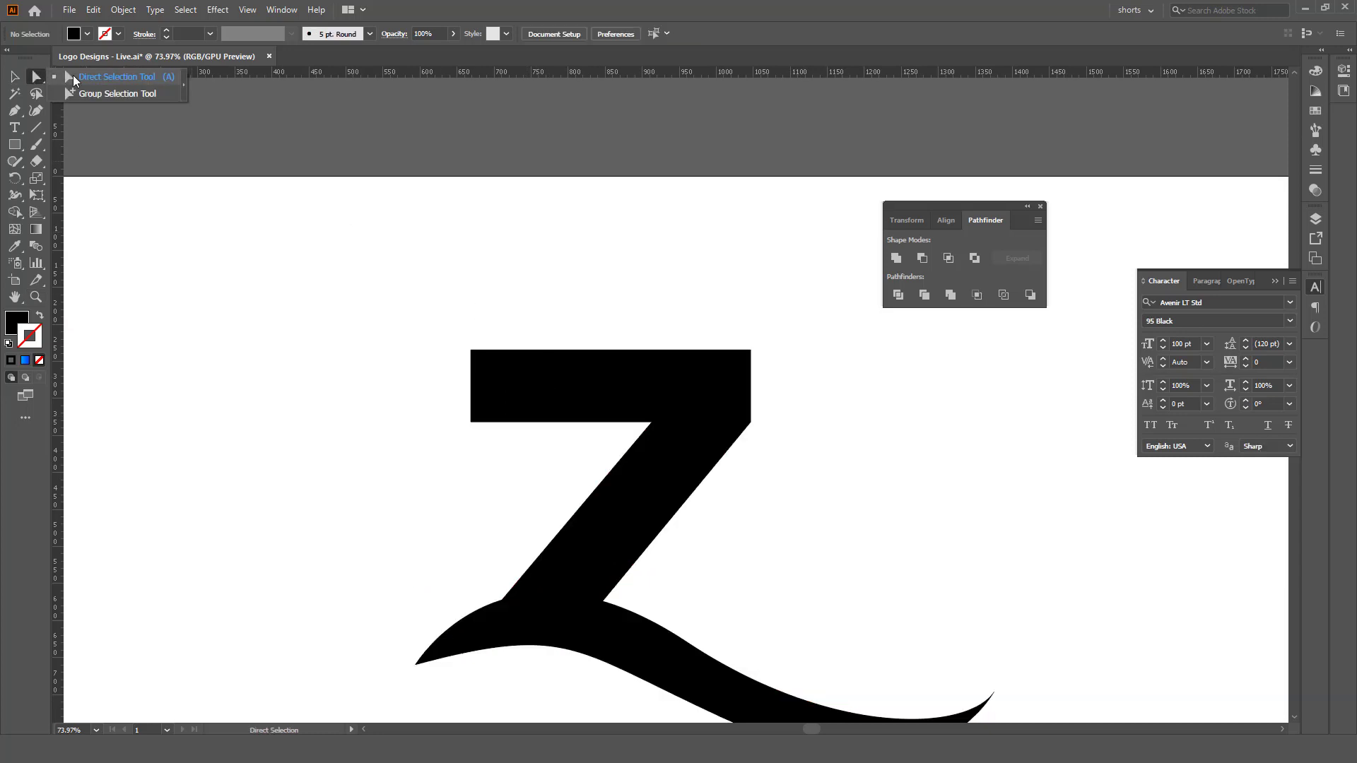
pyautogui.moveTo(427, 307)
pyautogui.mouseDown()
pyautogui.moveTo(497, 370)
pyautogui.moveTo(493, 352)
pyautogui.moveTo(510, 352)
pyautogui.mouseUp()
pyautogui.hotkey('ctrl', '-')
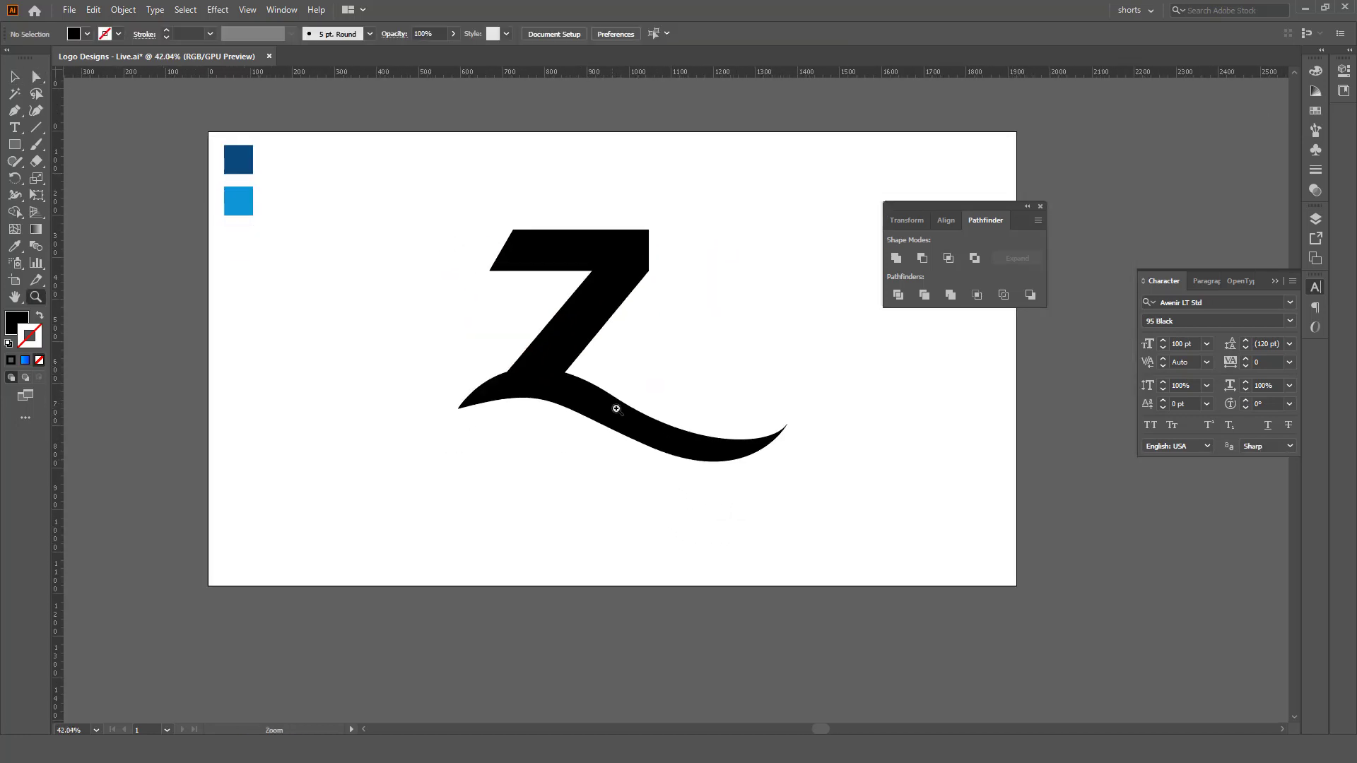
pyautogui.scroll(2, 616, 409)
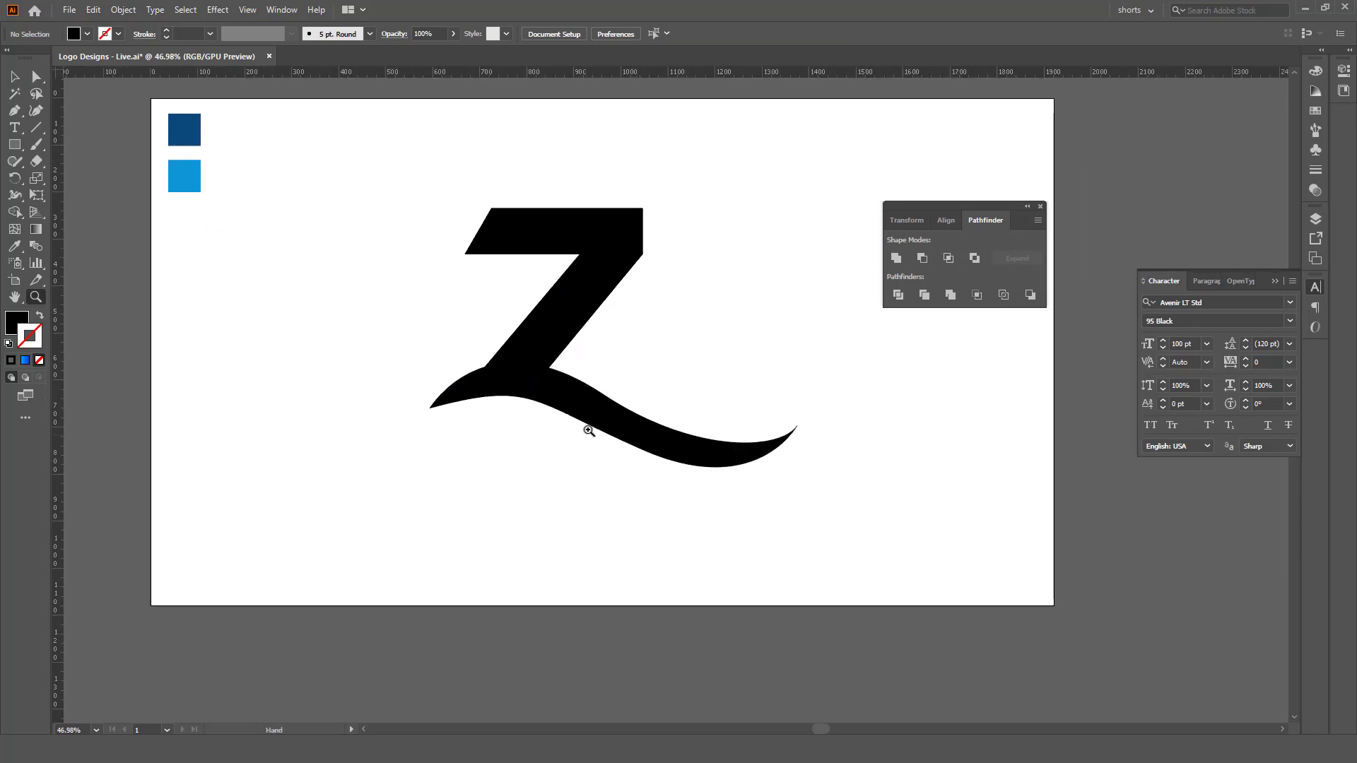
pyautogui.scroll(-1, 589, 431)
# Fill the Z with the dark navy sampled from the top-left square
pyautogui.press('v')
pyautogui.moveTo(714, 188); pyautogui.dragTo(430, 527)
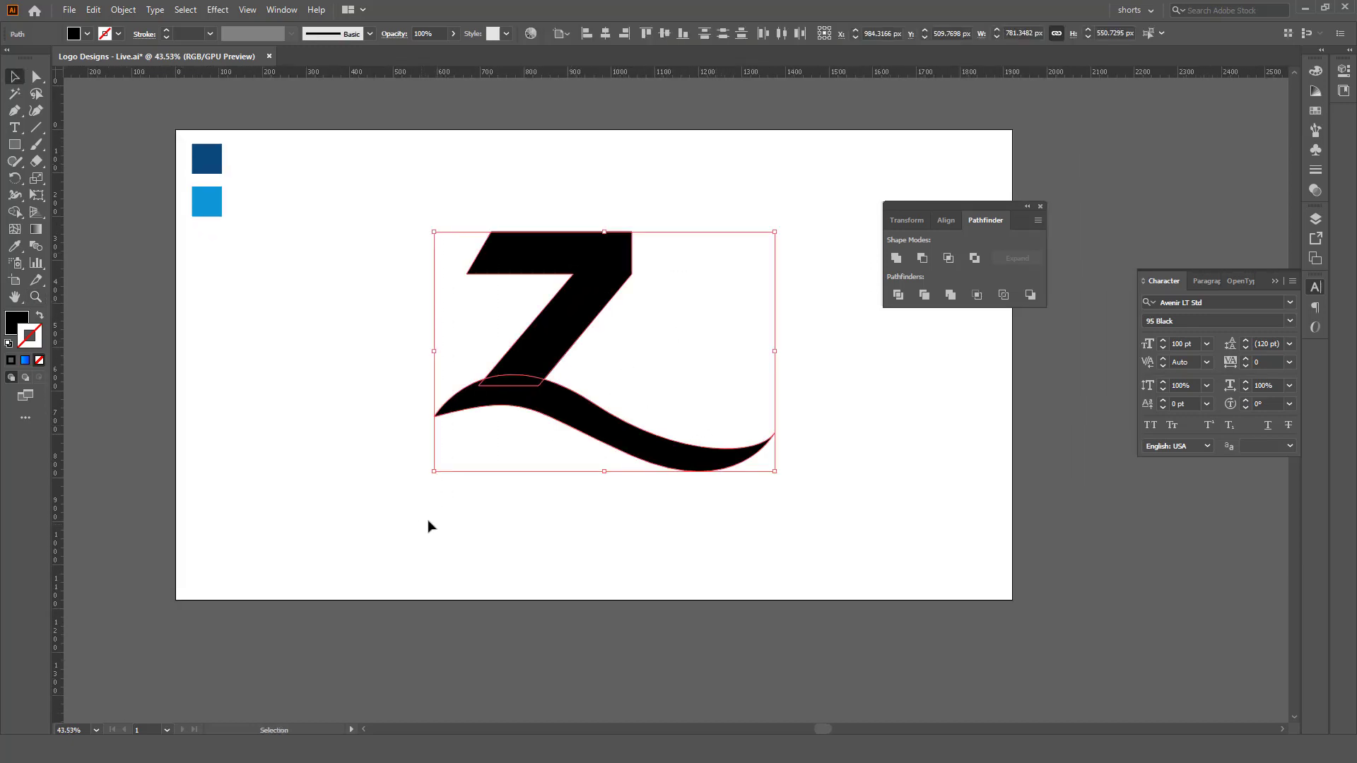
pyautogui.click(15, 246)
pyautogui.click(211, 161)
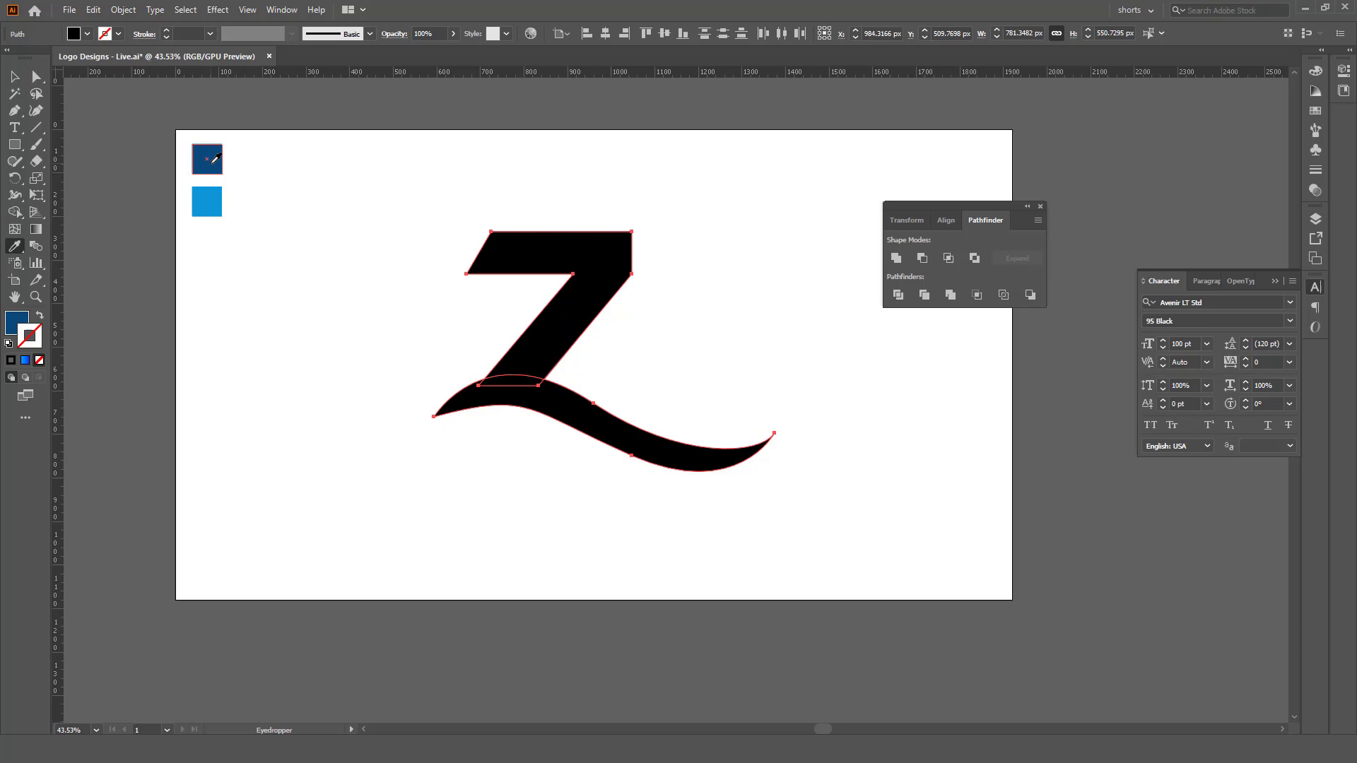
pyautogui.click(14, 76)
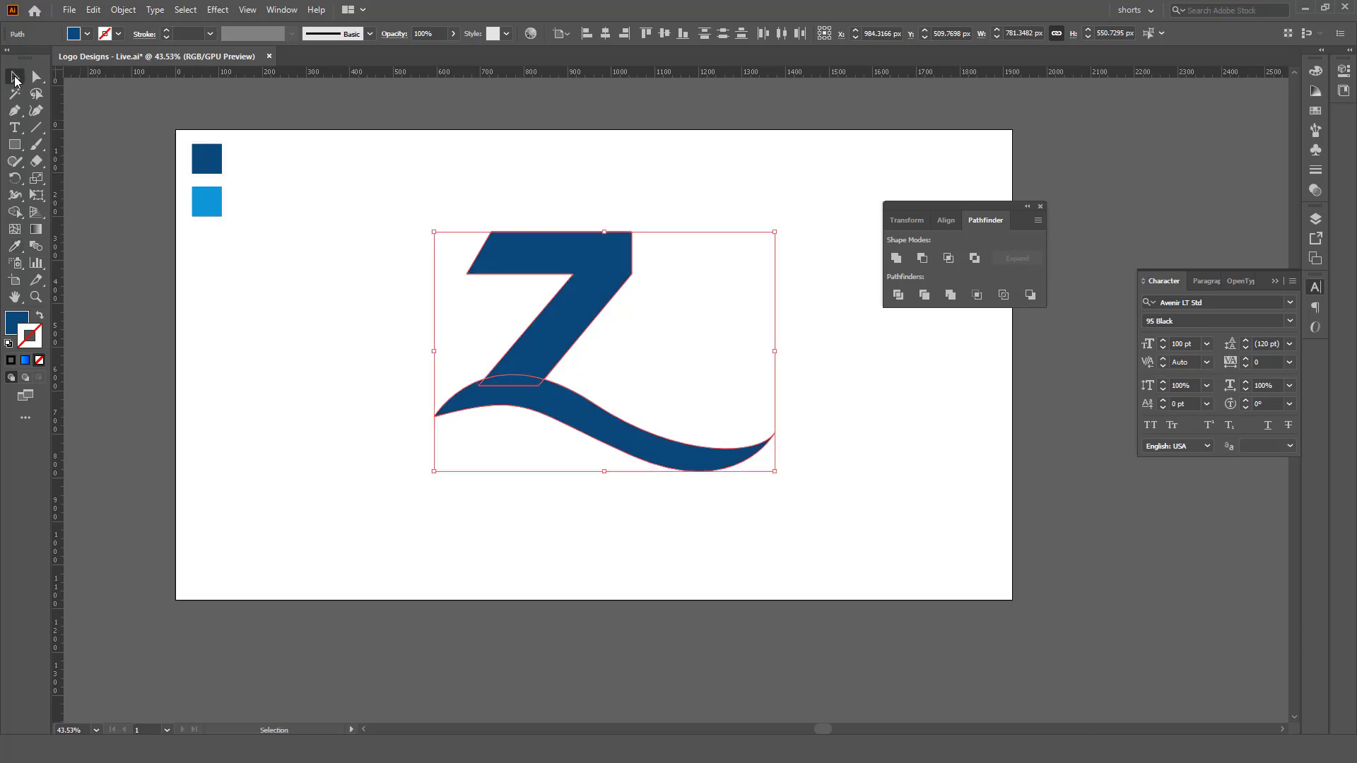
pyautogui.click(365, 230)
# Centre the Z and swoosh on the artboard and scale them up together
pyautogui.press('z')
pyautogui.moveTo(507, 382); pyautogui.dragTo(489, 430)
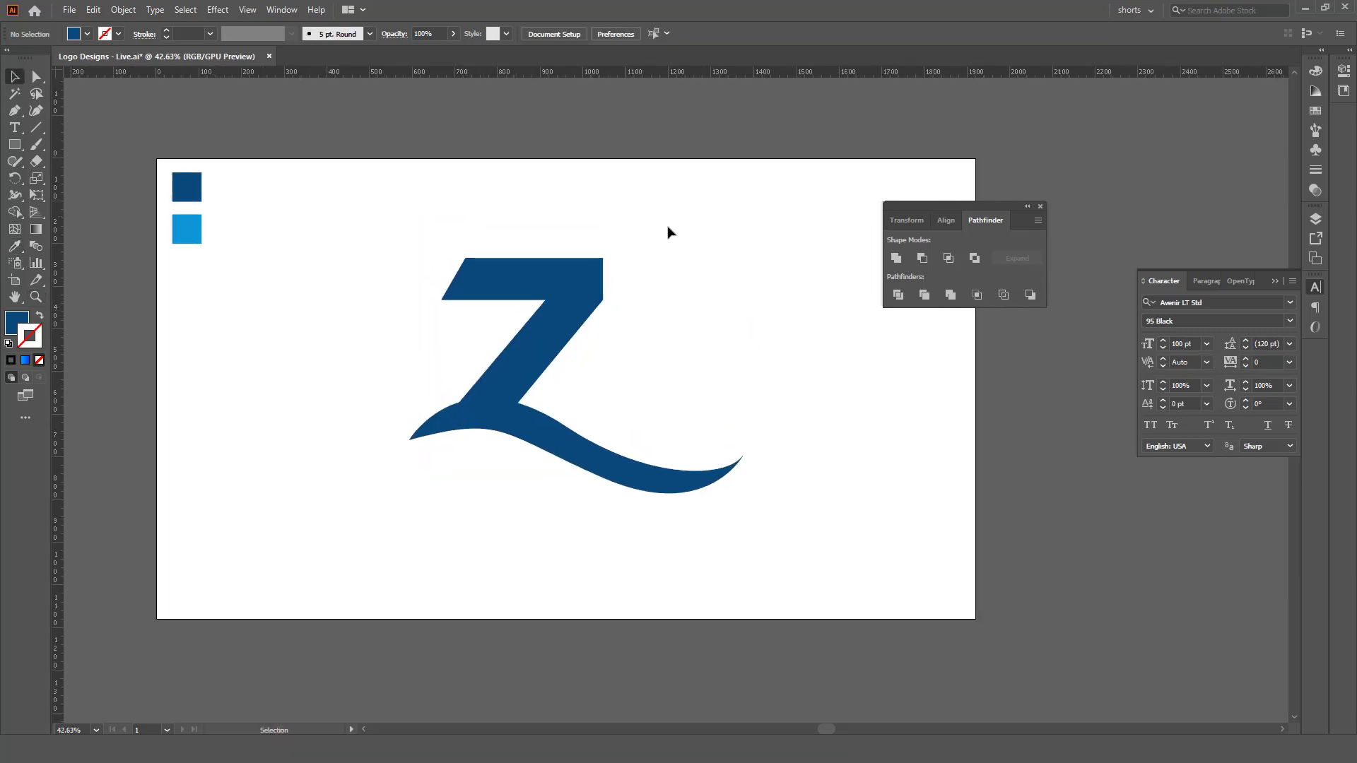
pyautogui.press('v')
pyautogui.moveTo(667, 230); pyautogui.dragTo(521, 478)
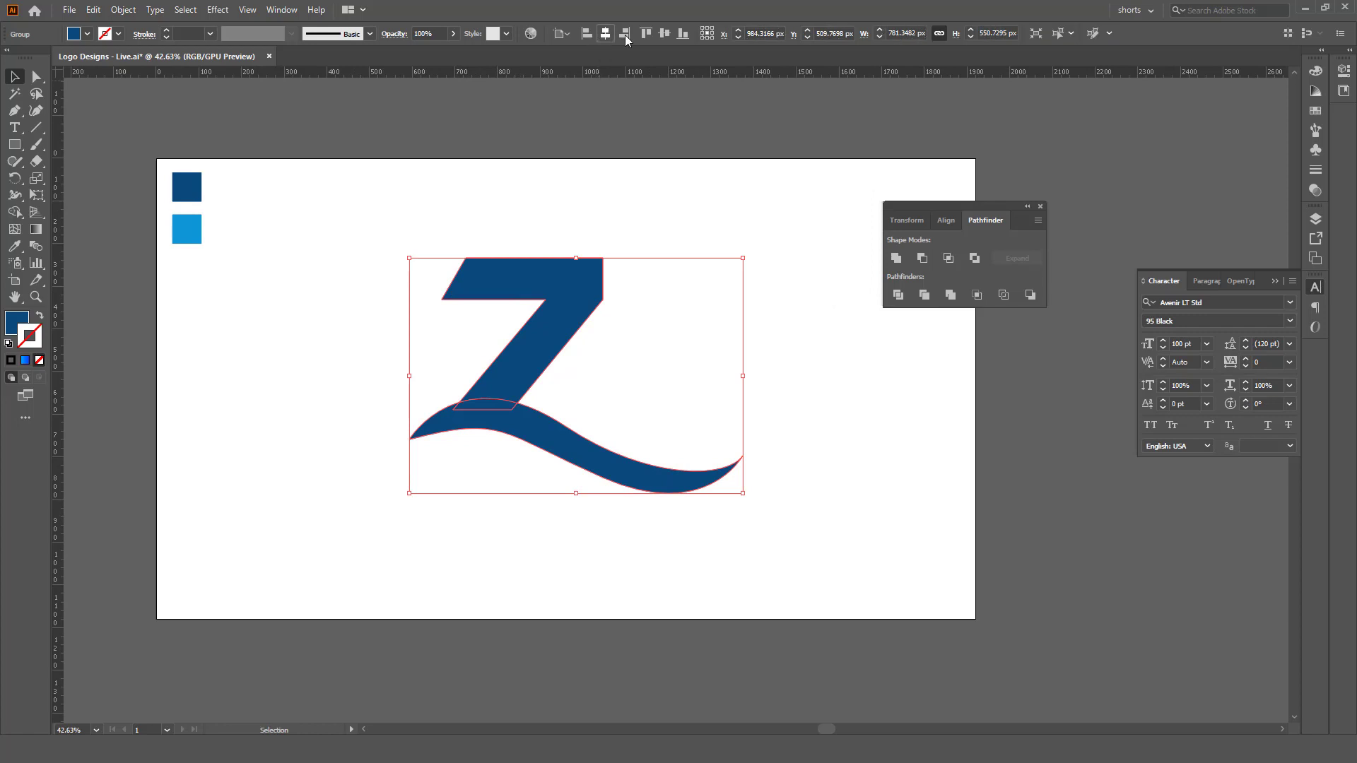
pyautogui.click(665, 33)
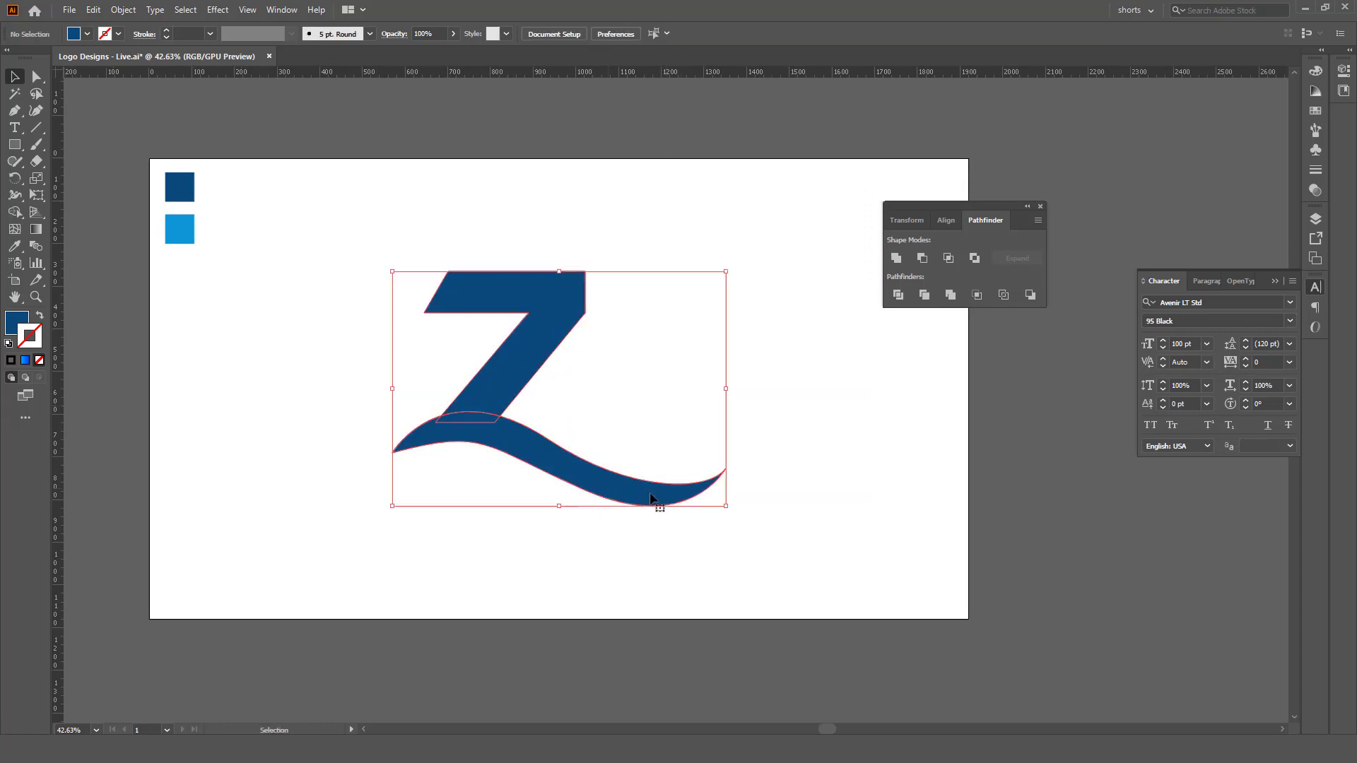
pyautogui.click(650, 499)
pyautogui.moveTo(726, 507); pyautogui.dragTo(811, 565)
pyautogui.moveTo(652, 527); pyautogui.dragTo(646, 476)
pyautogui.scroll(-1, 576, 461)
pyautogui.scroll(2, 591, 470)
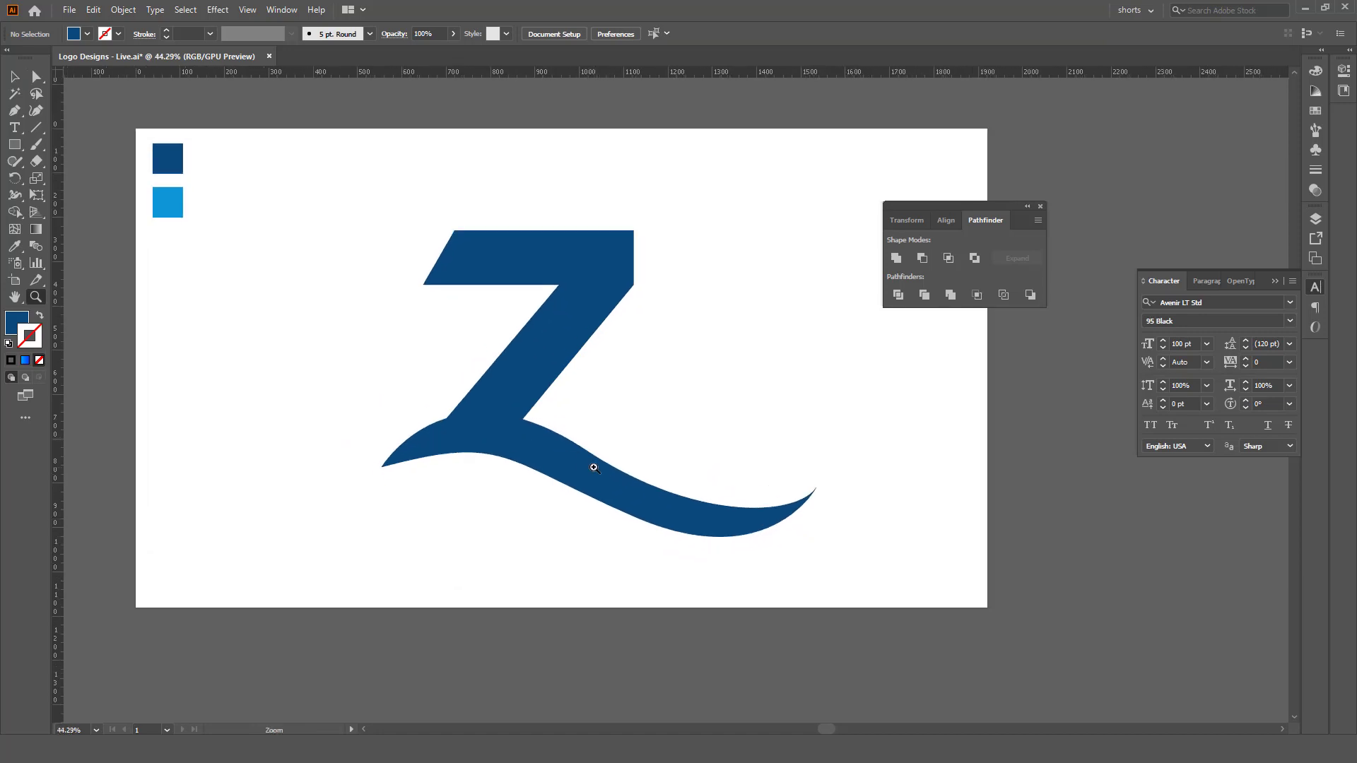
# Ungroup the Z and swoosh and select only the swoosh
pyautogui.rightClick(544, 461)
pyautogui.click(597, 567)
pyautogui.click(560, 476)
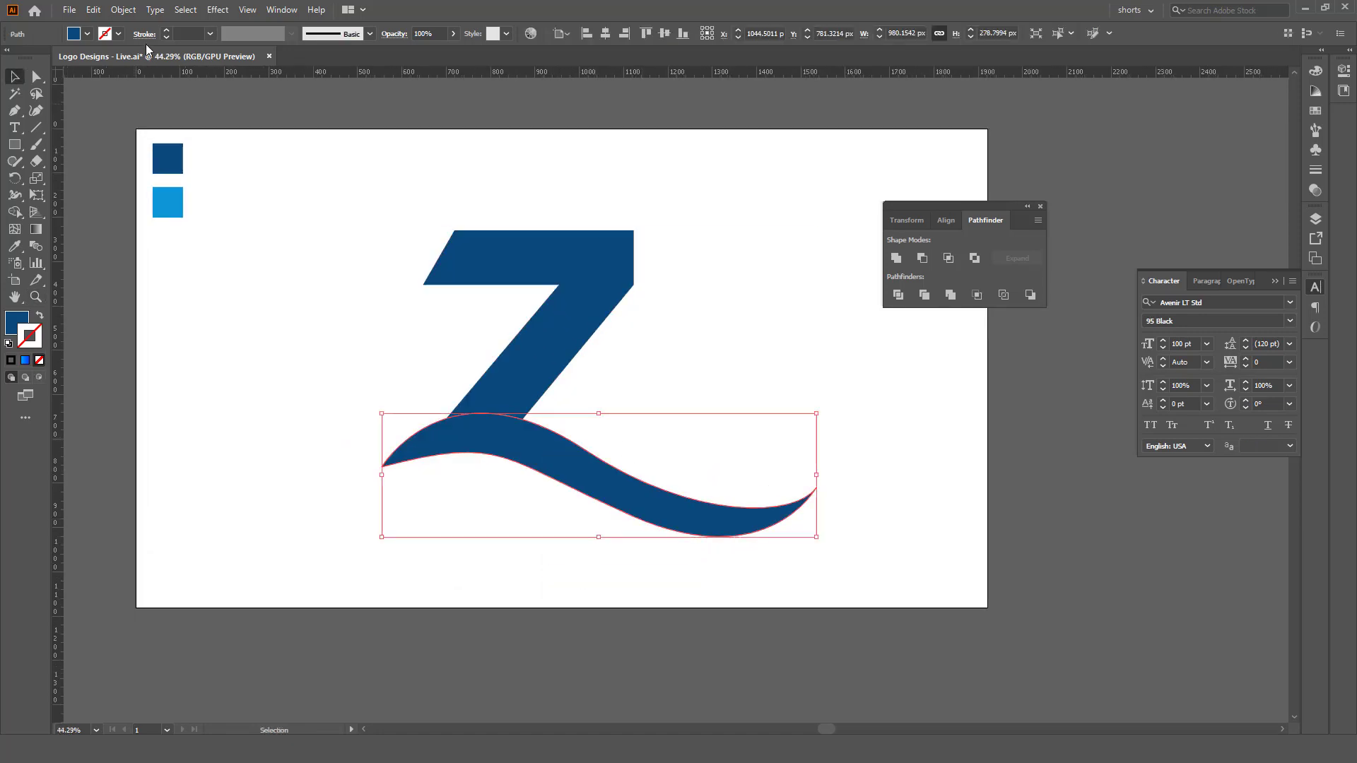
# Apply a 20 px Offset Path to the swoosh
pyautogui.click(113, 11)
pyautogui.moveTo(138, 346)
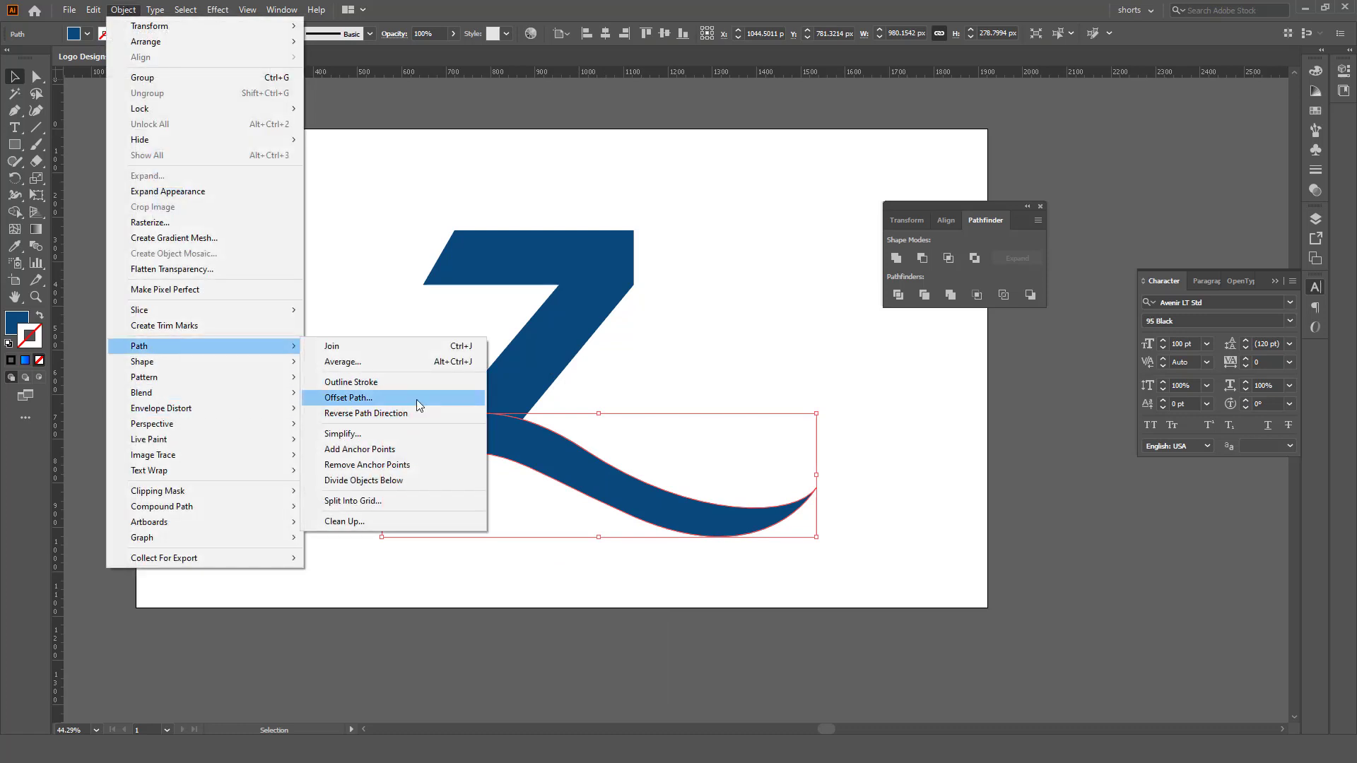
pyautogui.click(417, 400)
pyautogui.tripleClick(295, 536)
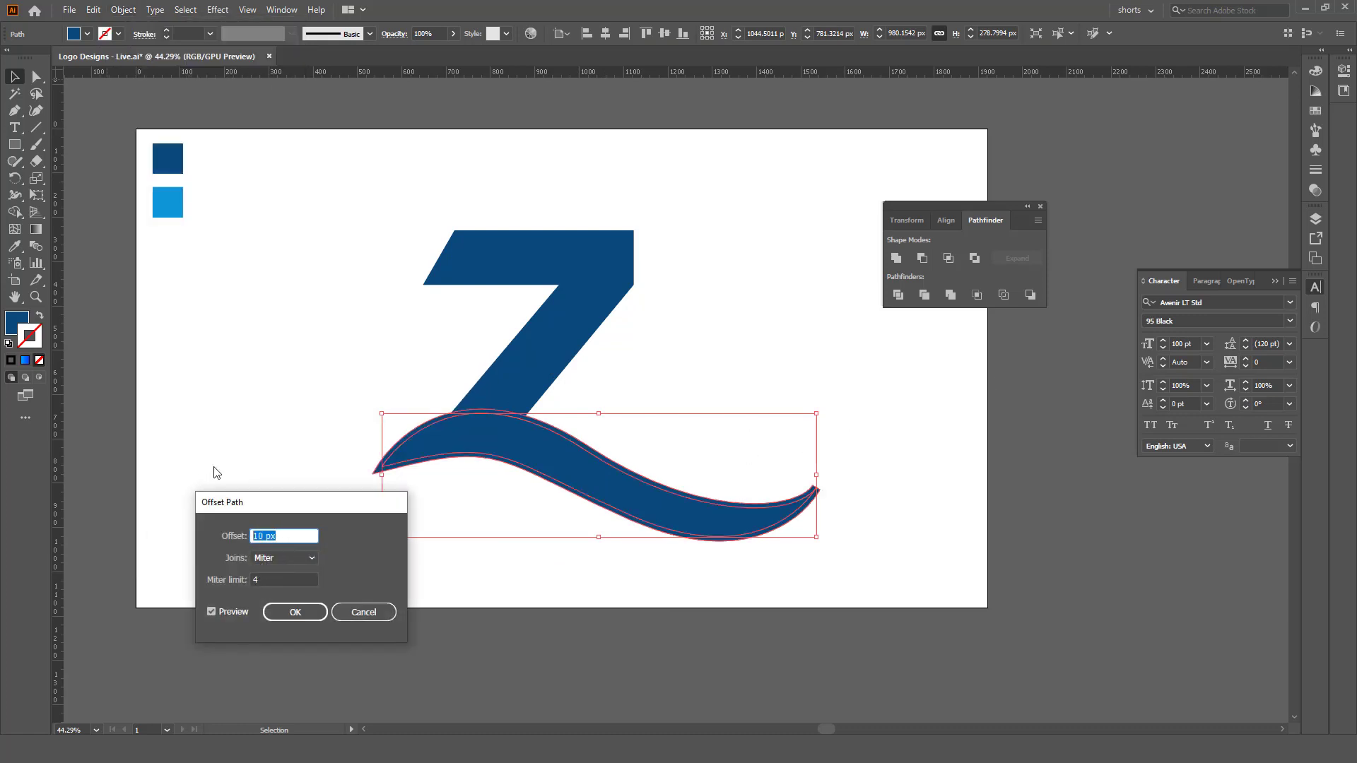
pyautogui.write('20')
pyautogui.press('Tab')
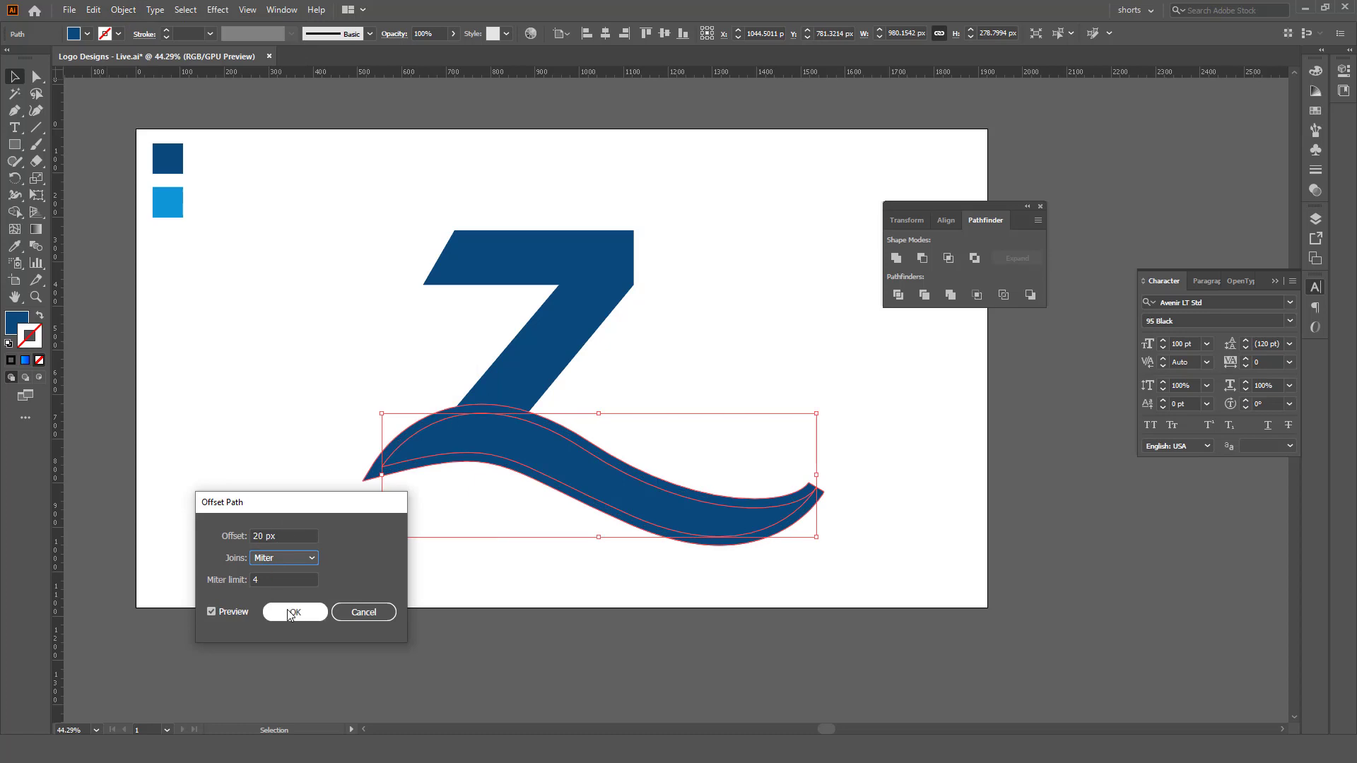
pyautogui.click(287, 612)
pyautogui.moveTo(596, 418)
pyautogui.mouseDown()
pyautogui.moveTo(596, 486)
pyautogui.moveTo(563, 415)
pyautogui.mouseUp()
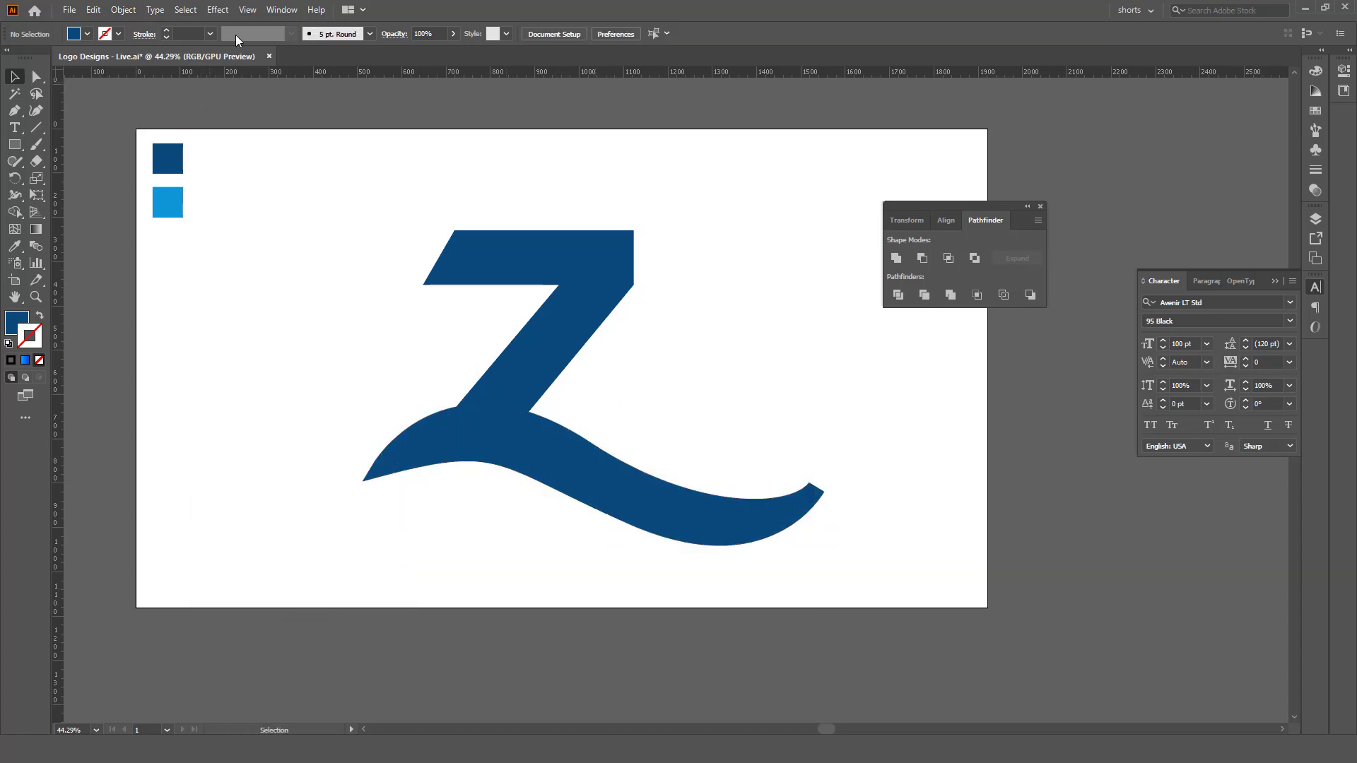
# In Outline view, Minus Front the offset swoosh from the Z, then return to Preview
pyautogui.click(248, 10)
pyautogui.click(268, 22)
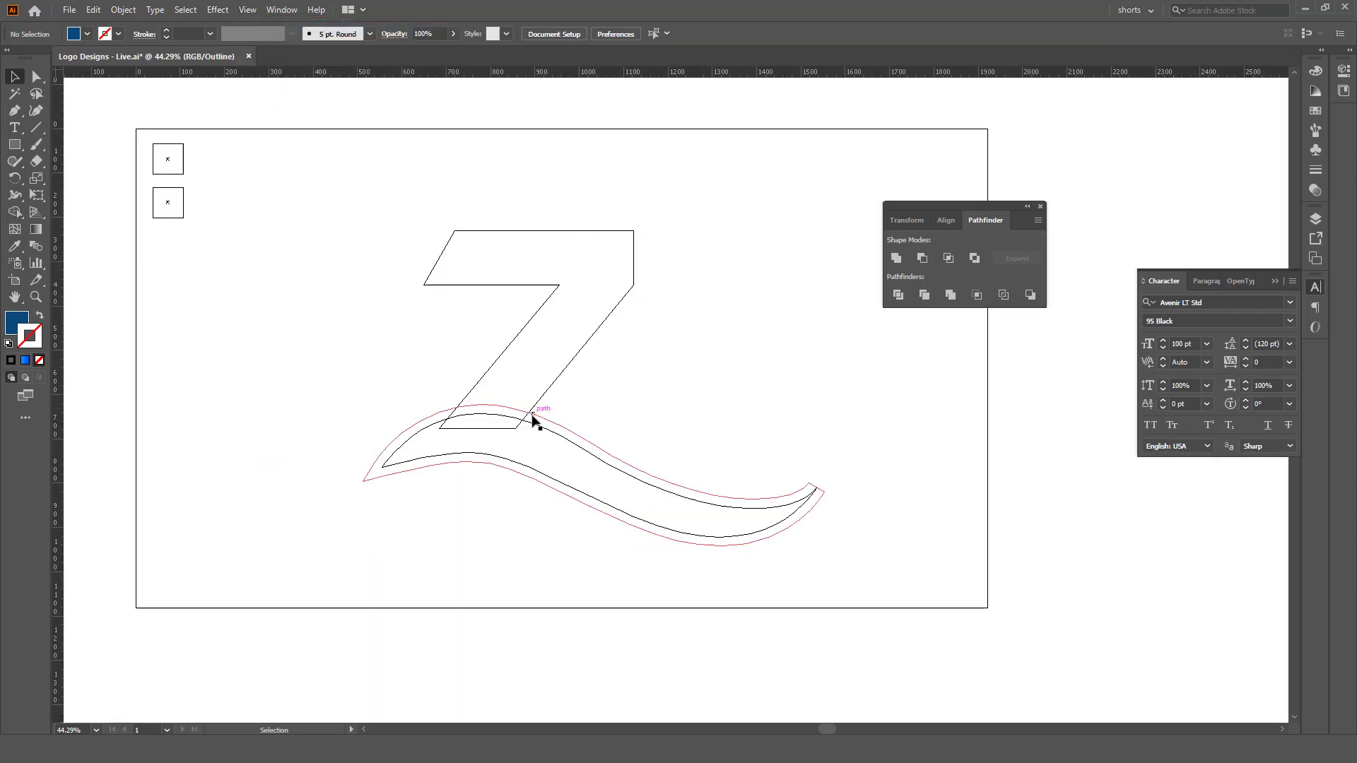
pyautogui.click(572, 433)
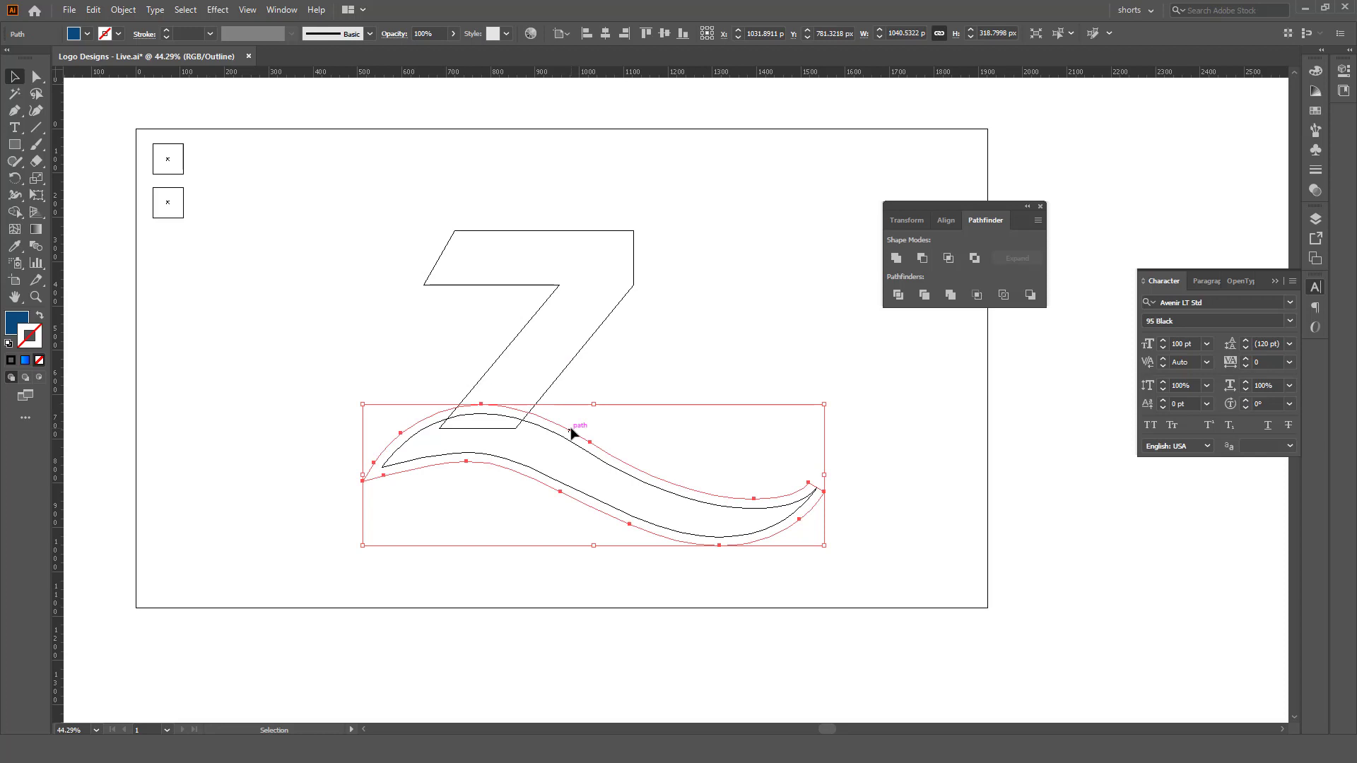
pyautogui.keyDown('shift'); pyautogui.click(570, 361); pyautogui.keyUp('shift')
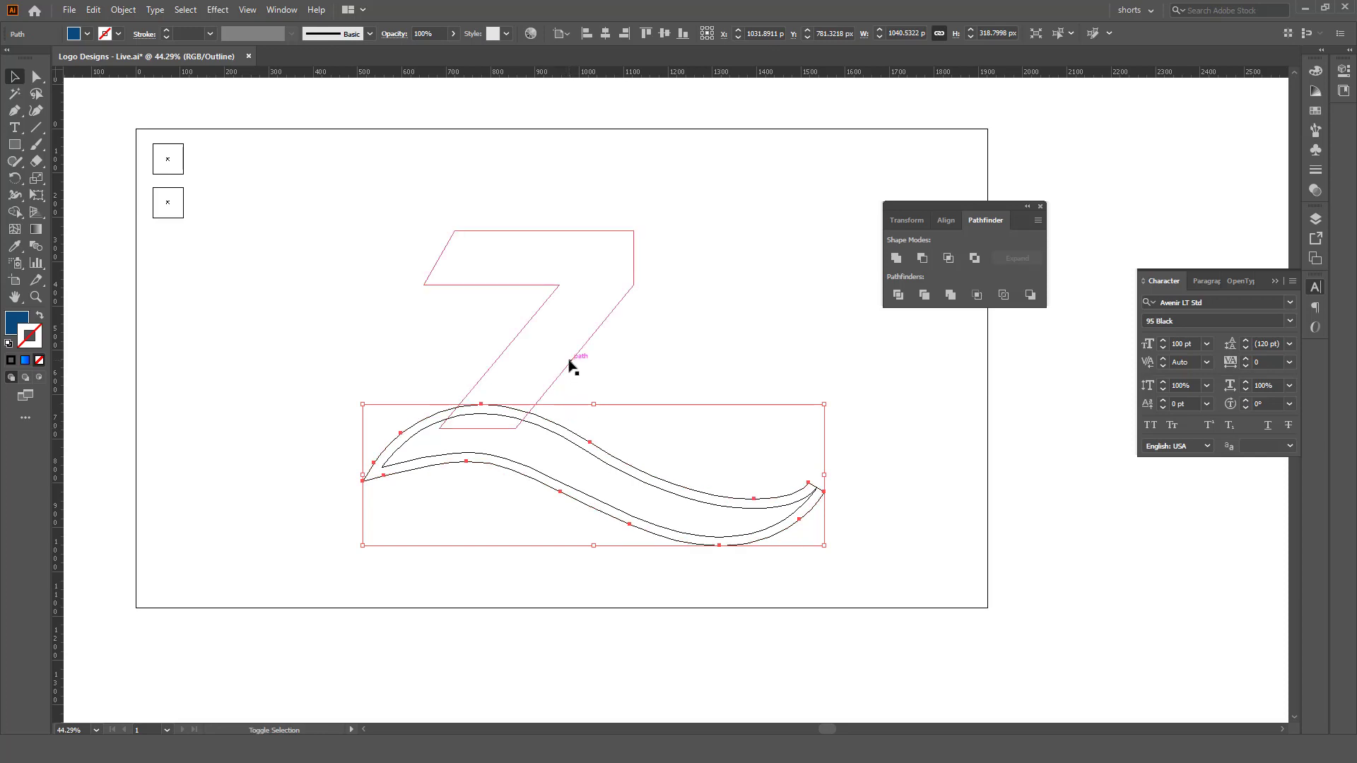
pyautogui.keyDown('shift'); pyautogui.click(572, 365); pyautogui.keyUp('shift')
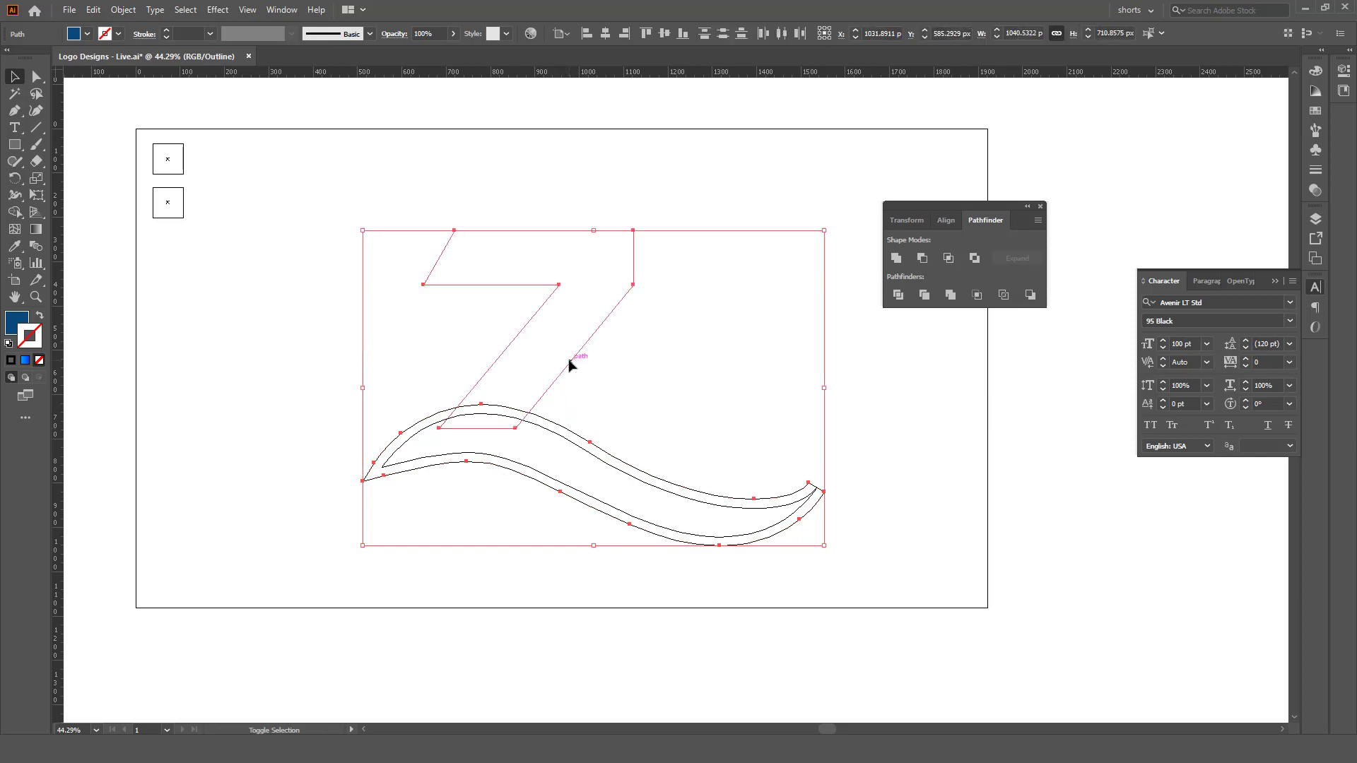
pyautogui.click(923, 258)
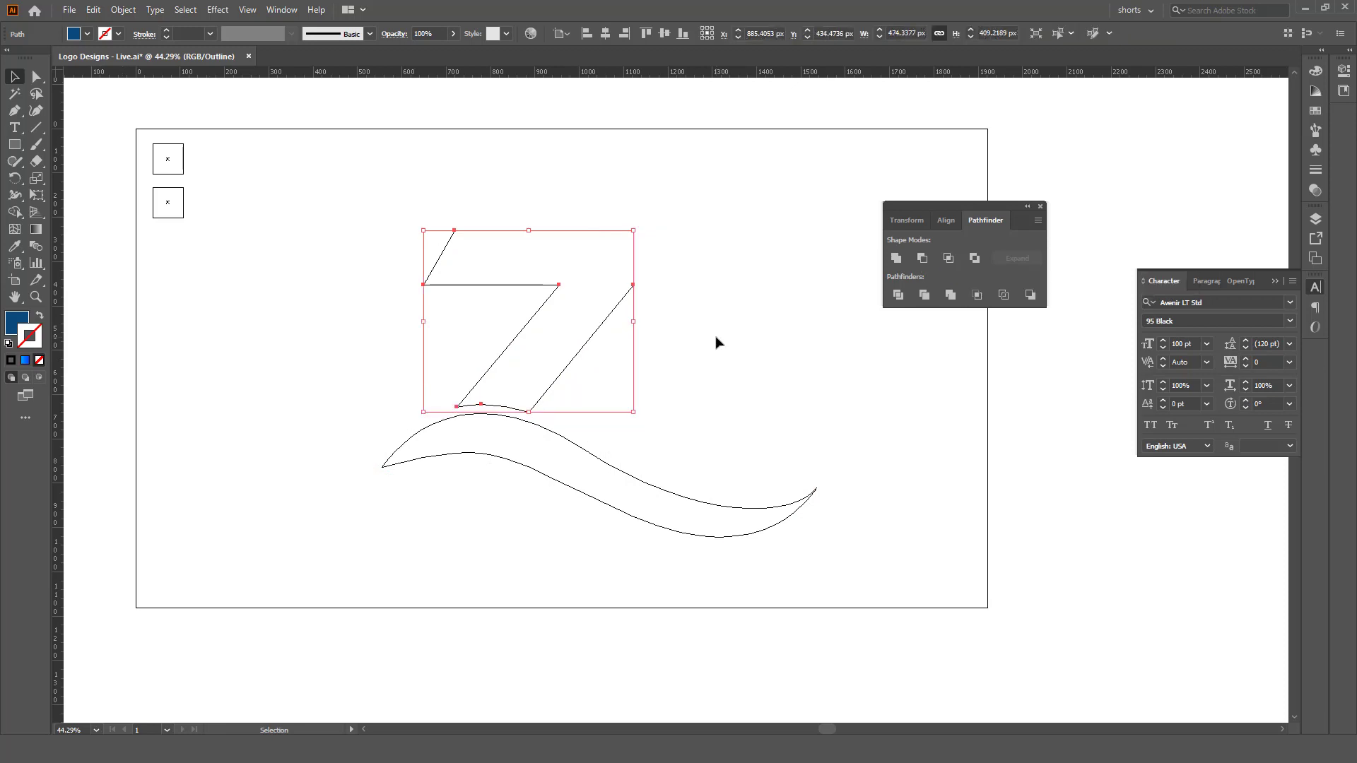
pyautogui.hotkey('ctrl', 'y')
# Zoom in and pan the view to frame the navy Z logo on the artboard
pyautogui.click(246, 11)
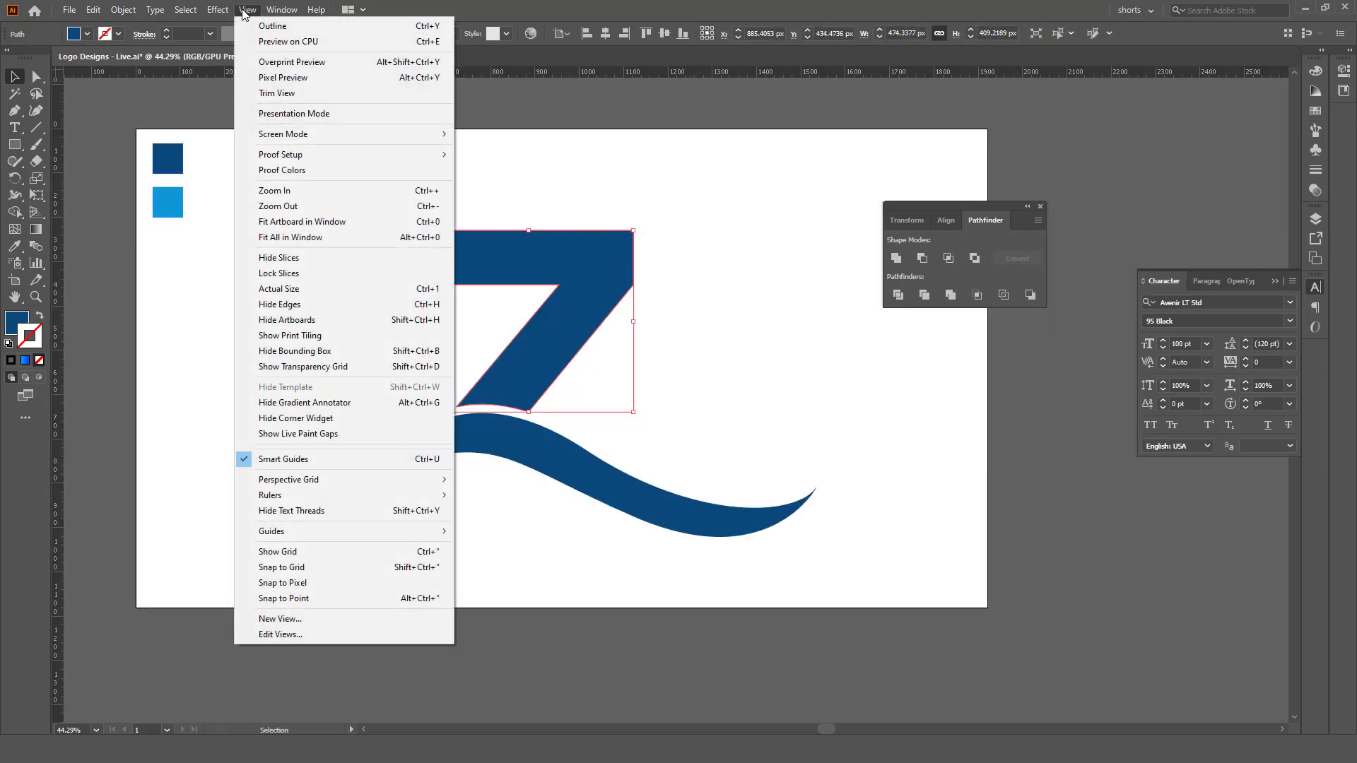
pyautogui.click(733, 324)
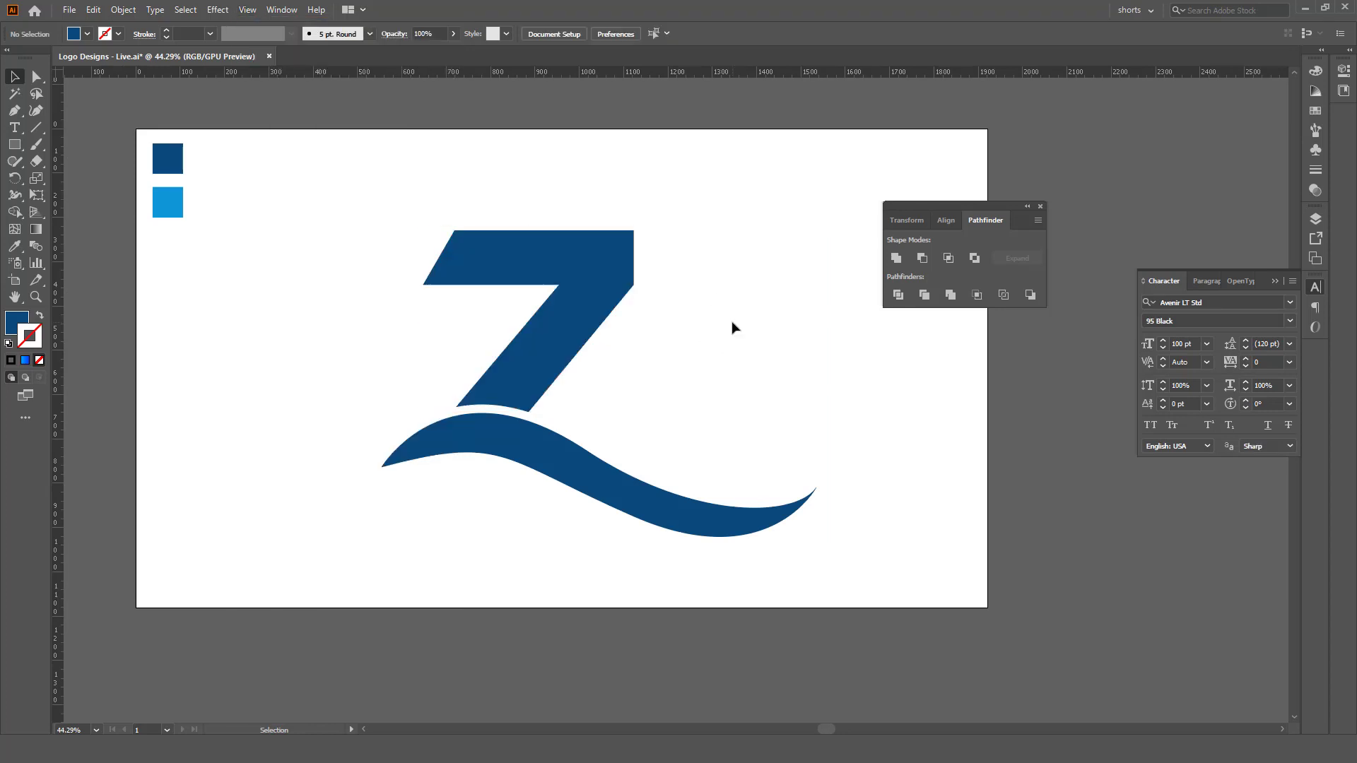
pyautogui.press('z')
pyautogui.click(585, 394)
pyautogui.moveTo(702, 355); pyautogui.dragTo(612, 452)
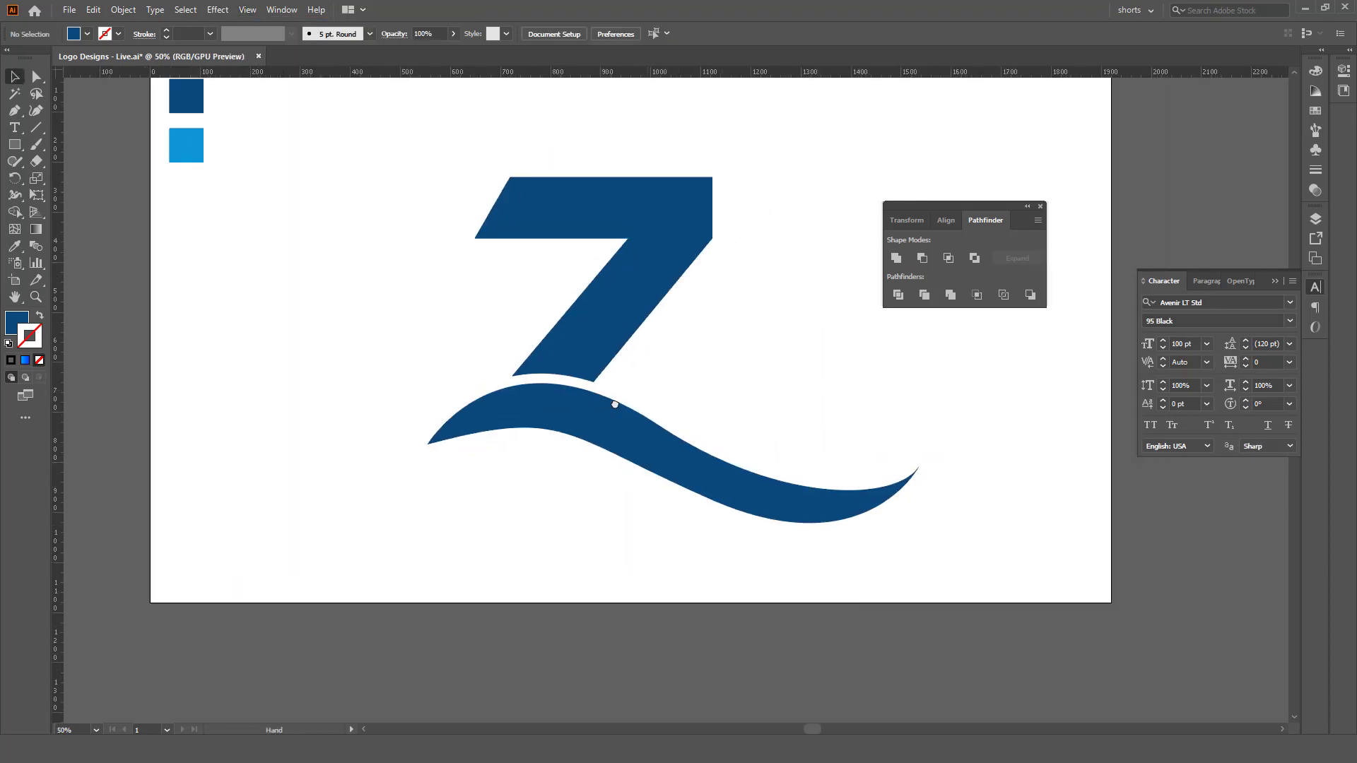
# Drag the Pathfinder panel up and to the right, clear of the artboard
pyautogui.press('v')
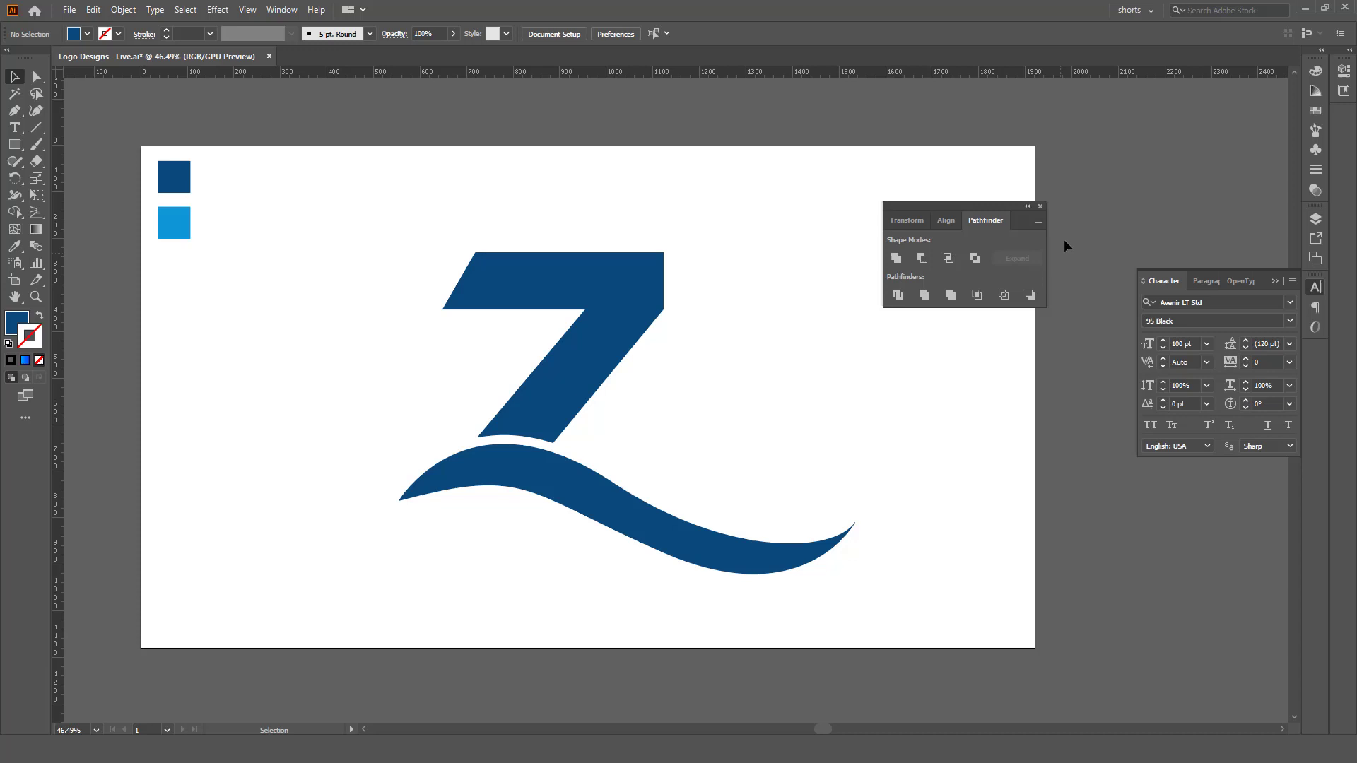
pyautogui.moveTo(995, 211); pyautogui.dragTo(1174, 134)
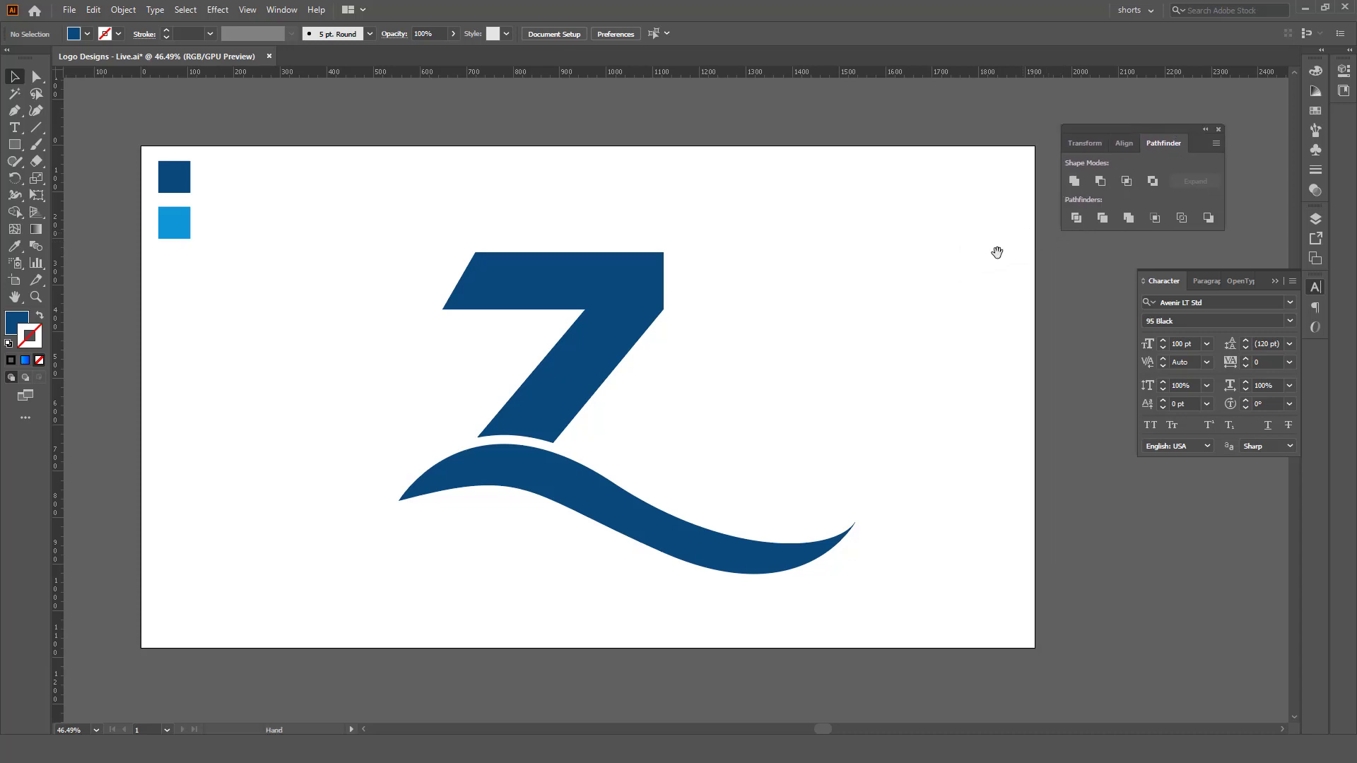
pyautogui.moveTo(958, 283); pyautogui.dragTo(972, 268)
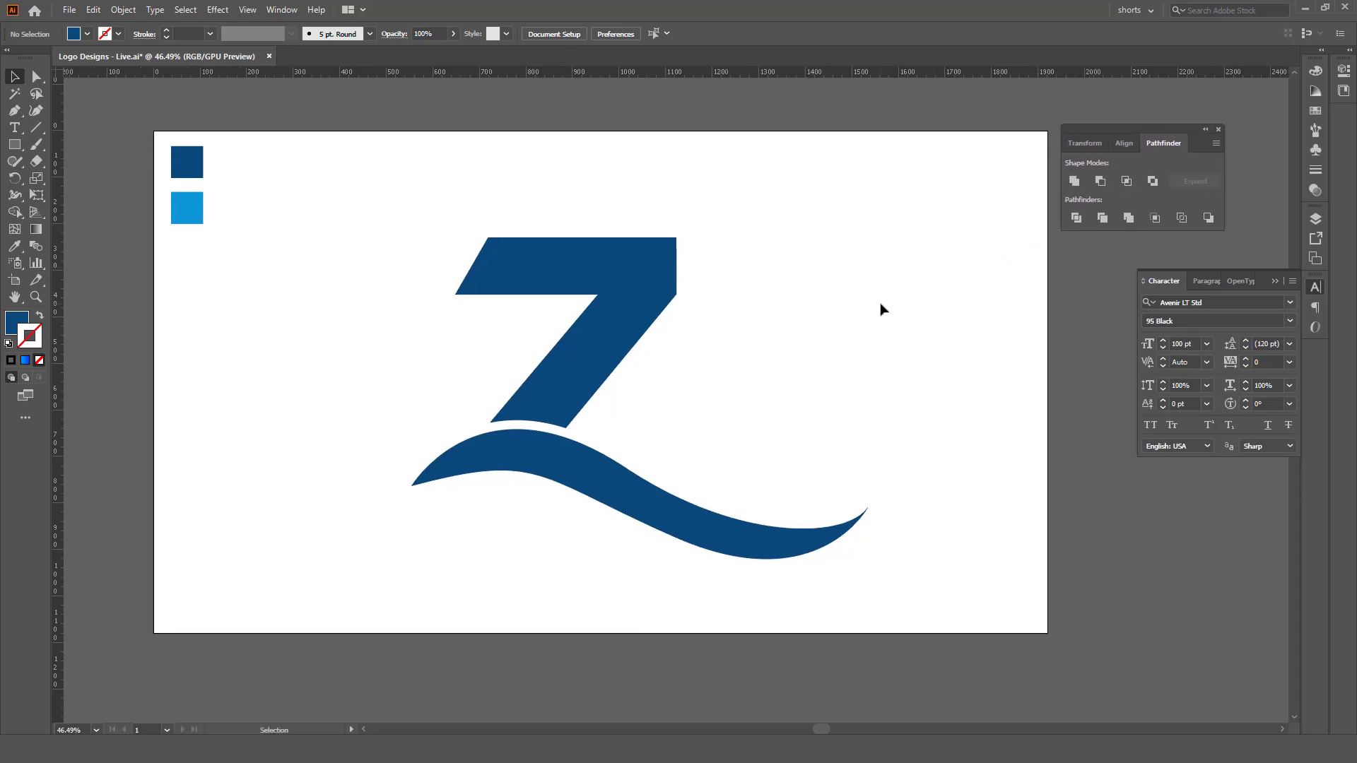